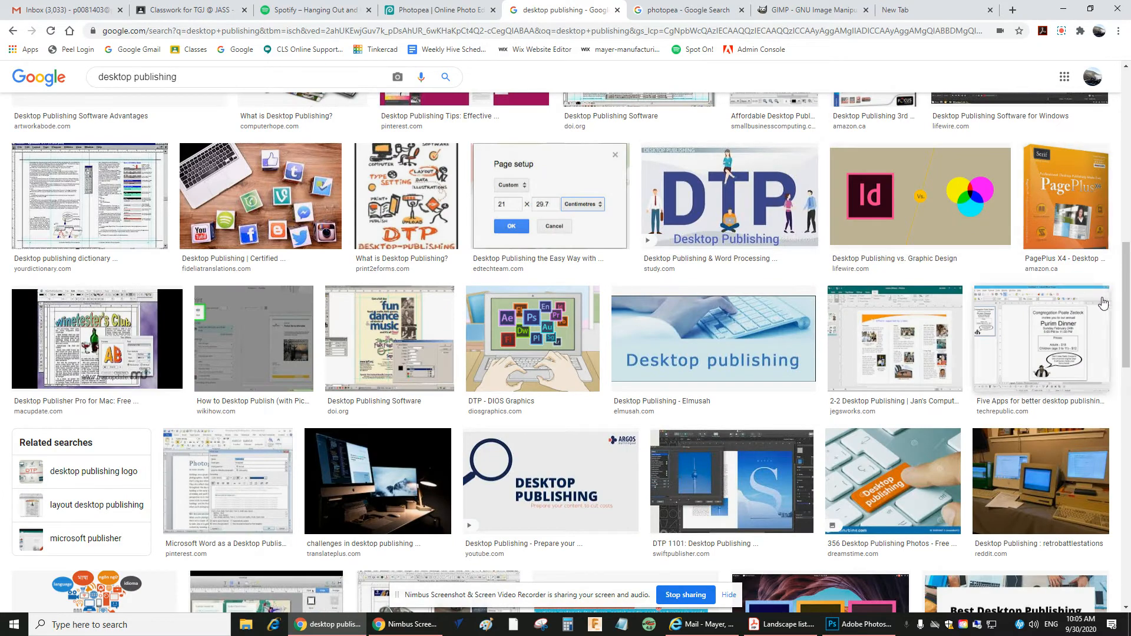
- Browse the desktop publishing image results and preview the Lifewire illustration and the Desktop Publishing software box
scroll(1126, 306, up, 1)
drag(1126, 307, 1128, 134)
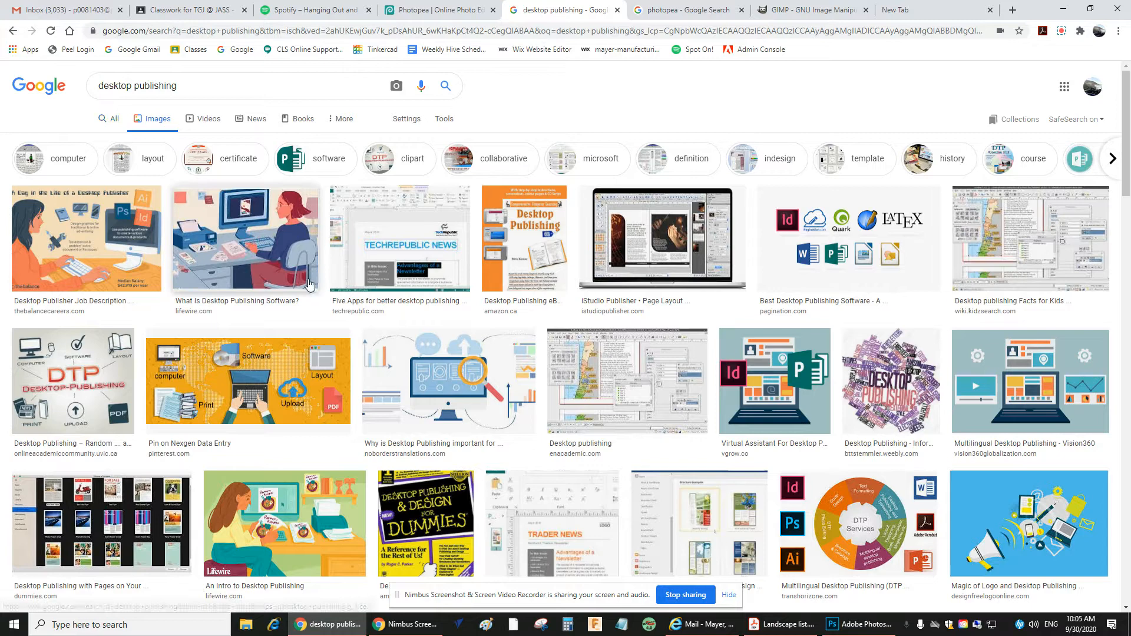
click(242, 233)
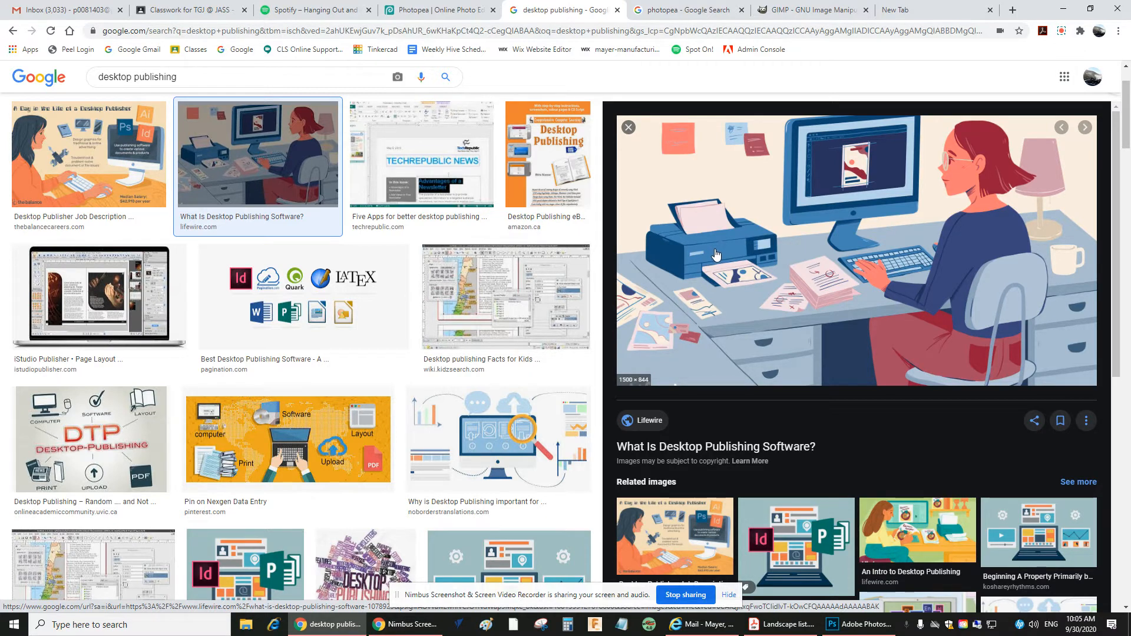
key(Escape)
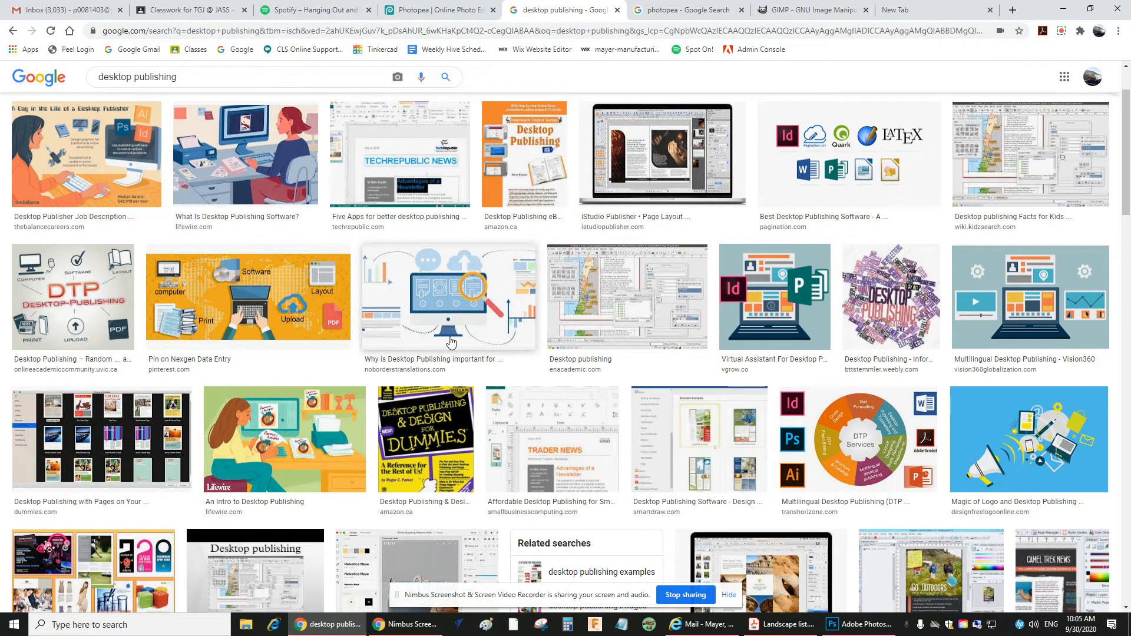
scroll(542, 352, down, 5)
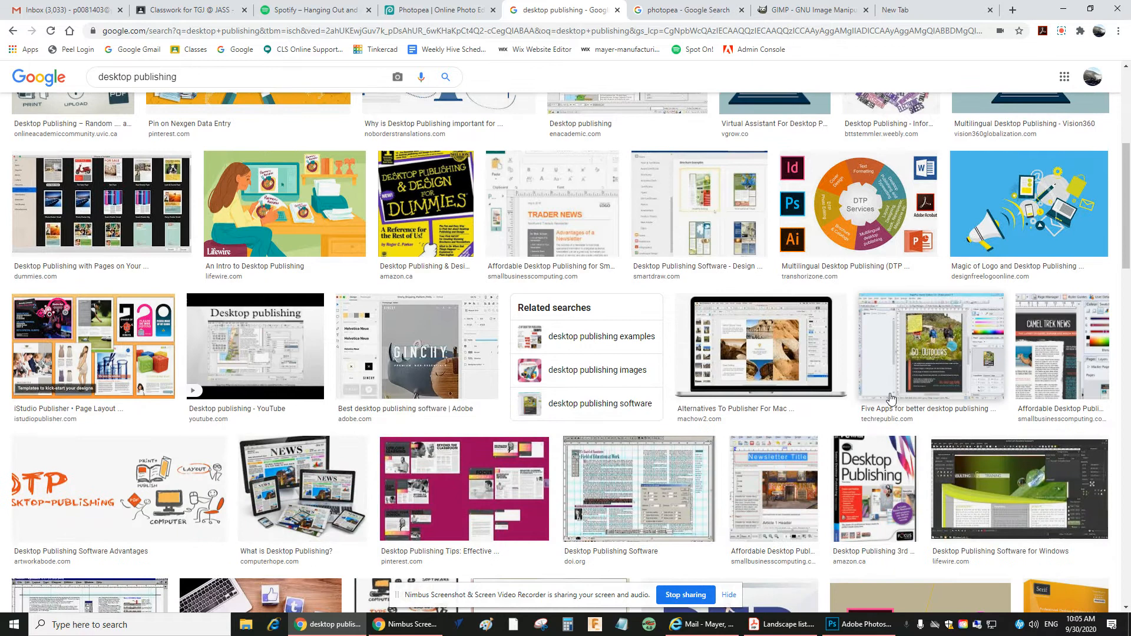
scroll(889, 402, down, 2)
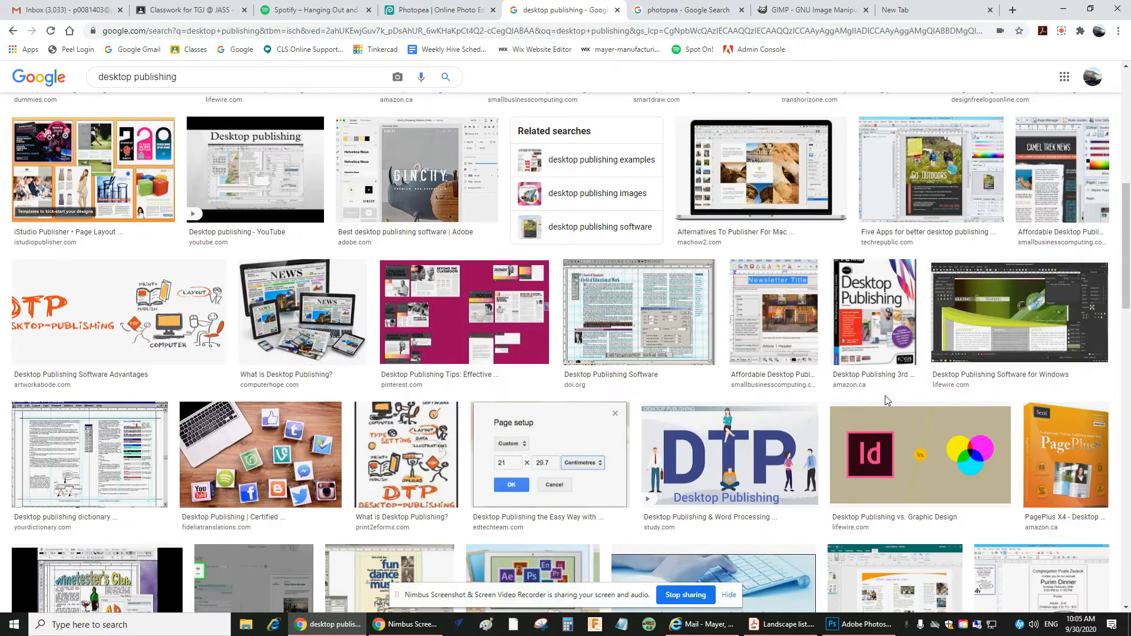
click(887, 333)
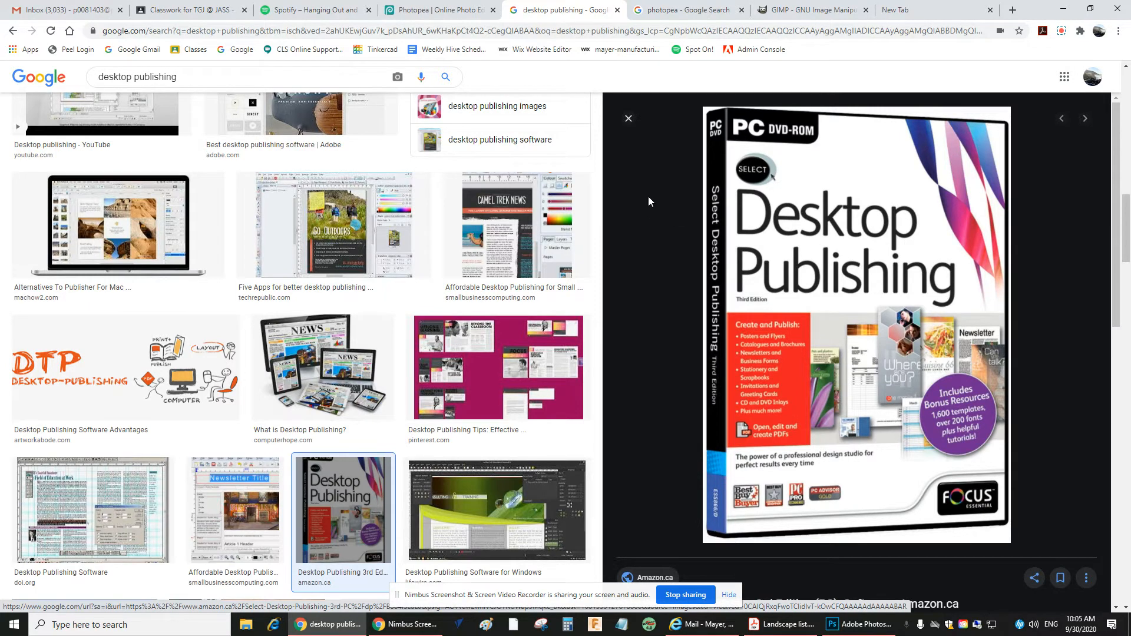
click(628, 119)
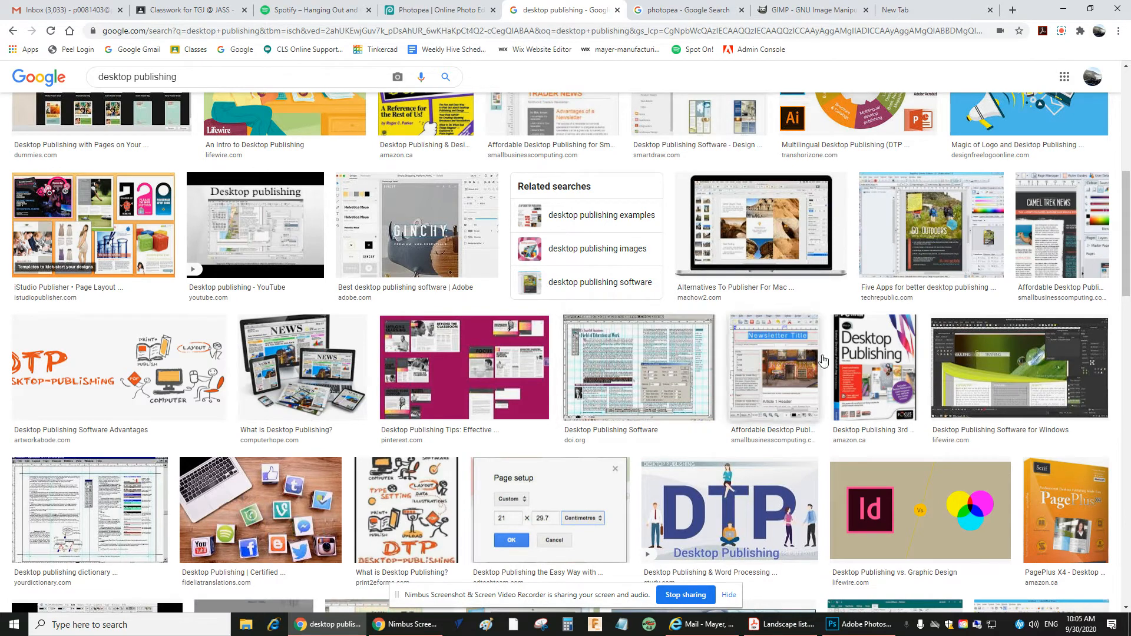
- Preview the Prezi software and hardware map, the Scribus disc and the Desktop Publishing Specialist poster further down the image results
scroll(772, 365, down, 4)
scroll(815, 371, down, 7)
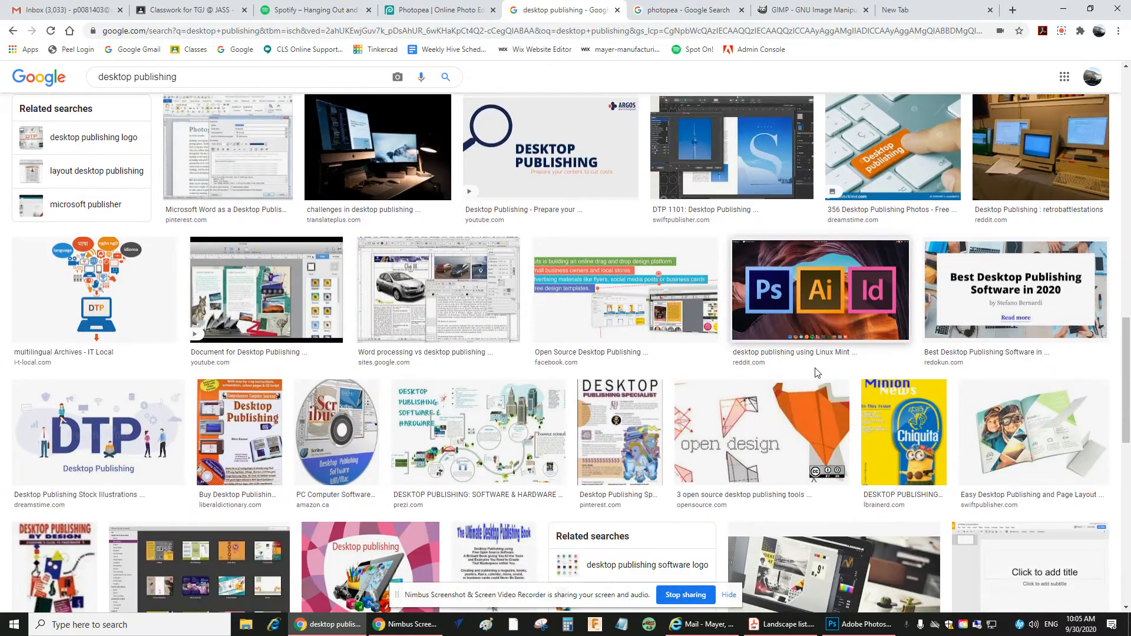
scroll(495, 380, down, 1)
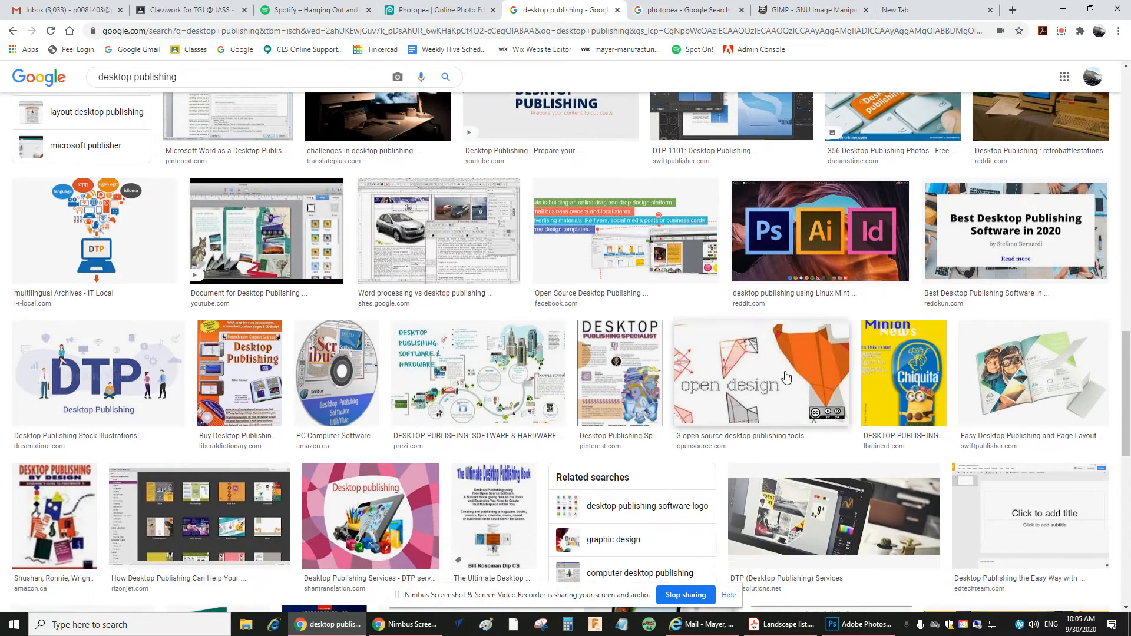
click(488, 384)
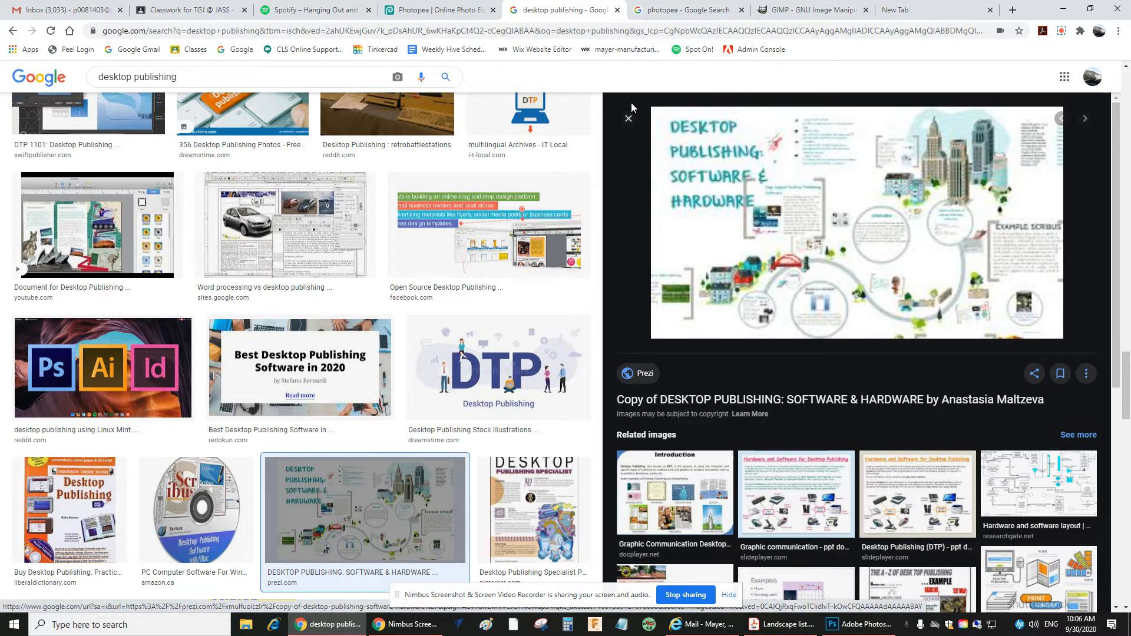
click(628, 119)
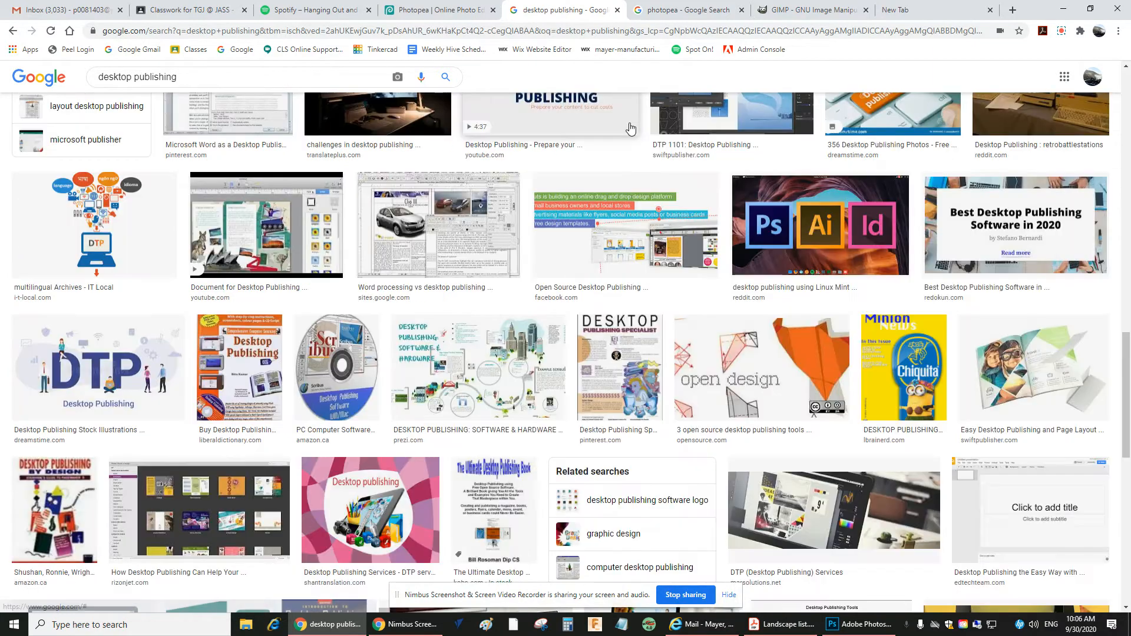
click(339, 377)
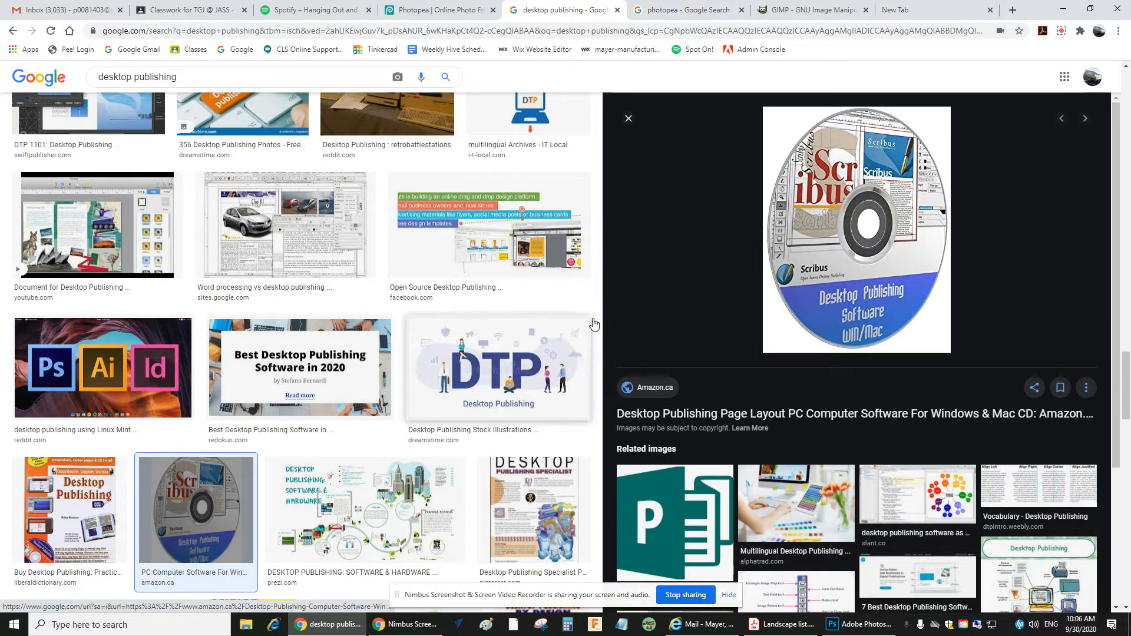
scroll(757, 420, down, 3)
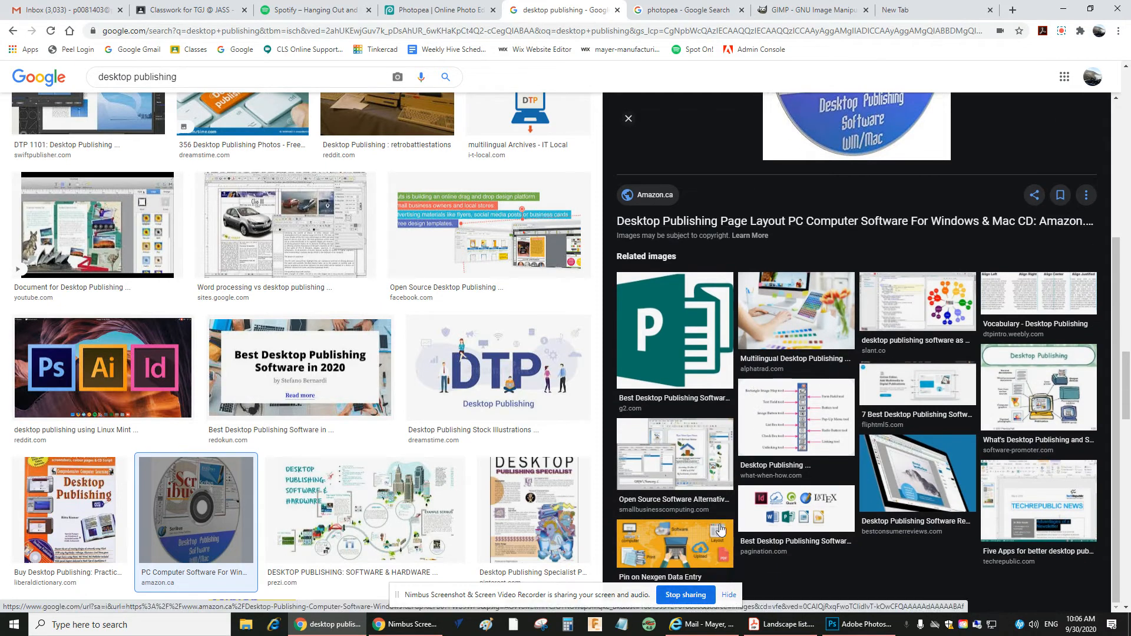
click(552, 544)
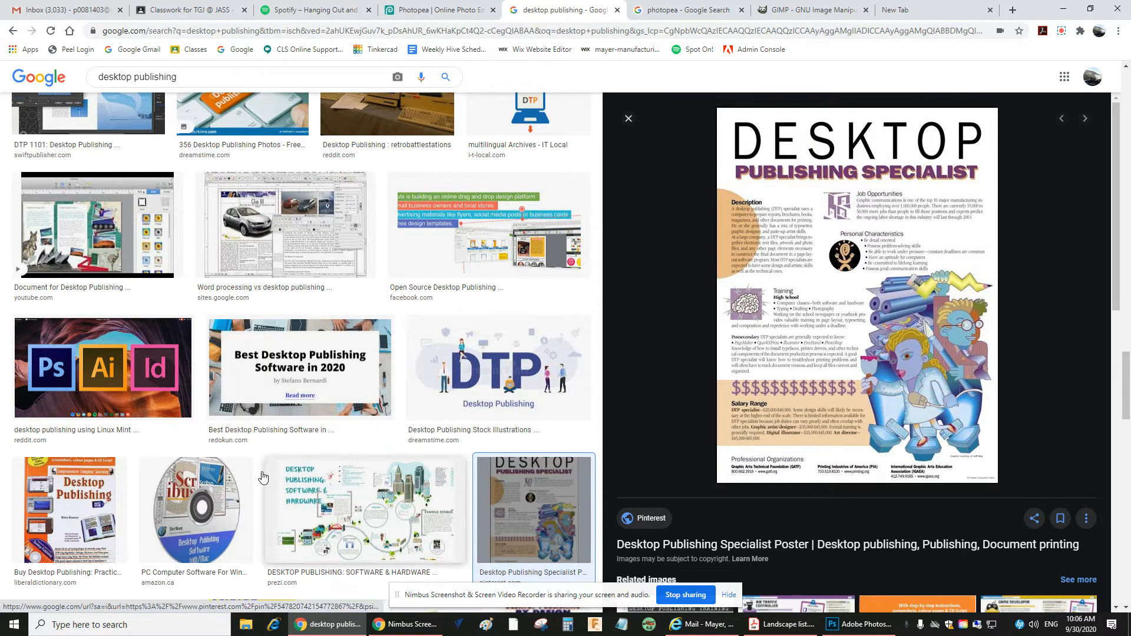
click(629, 120)
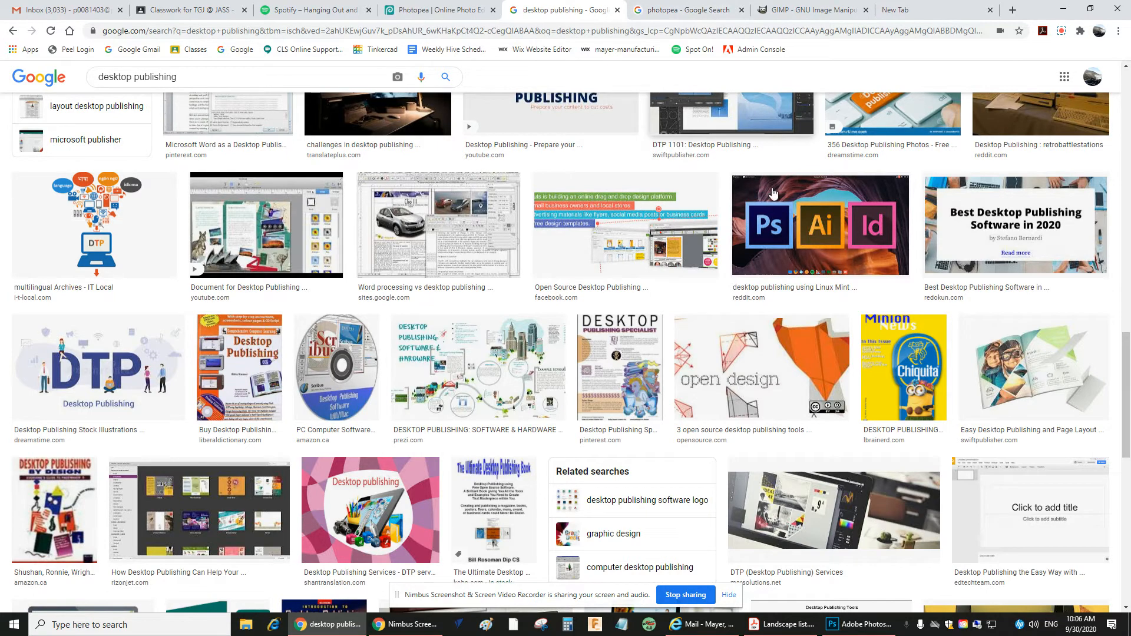
- Switch to Photoshop and create a blank document from the Letter print preset, 8.5 x 11 in at 300 ppi
click(858, 625)
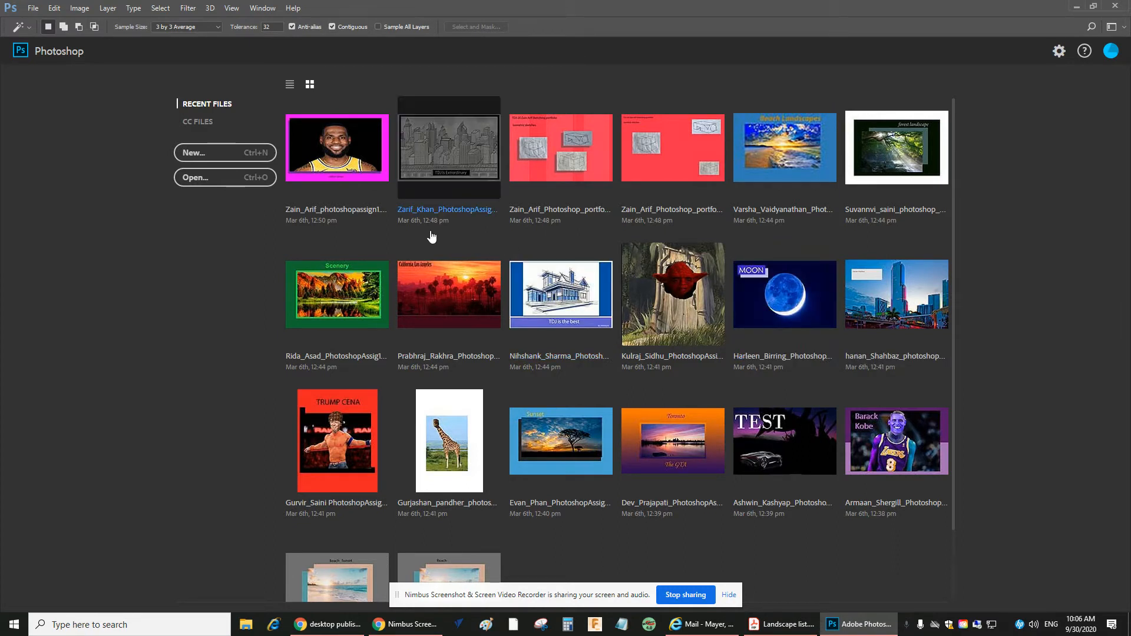
click(230, 153)
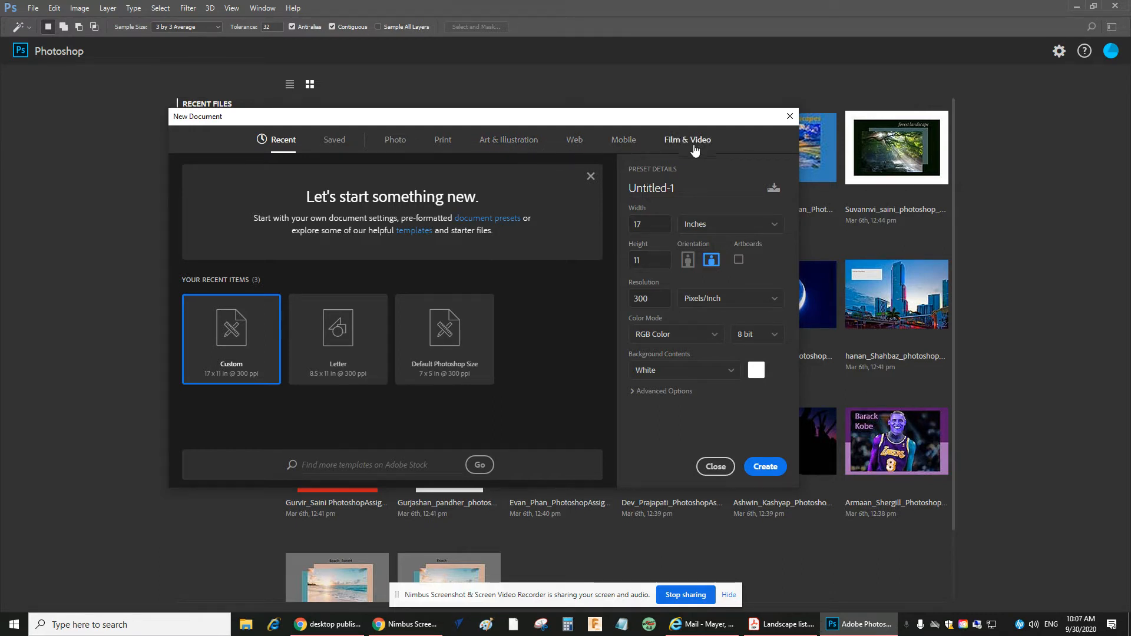
click(438, 147)
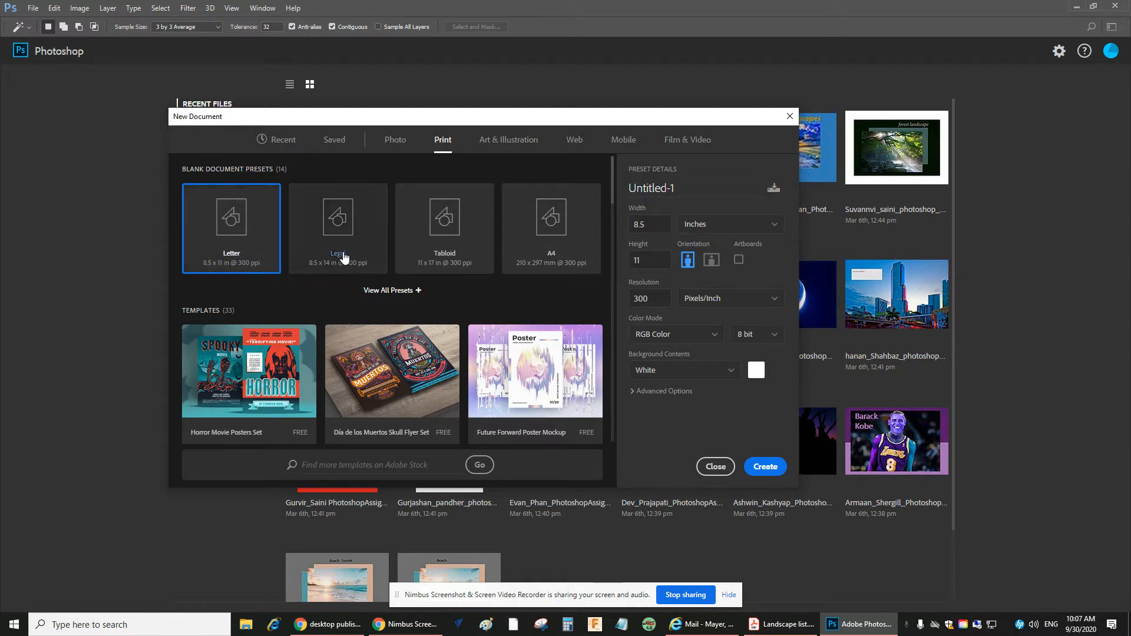
click(769, 469)
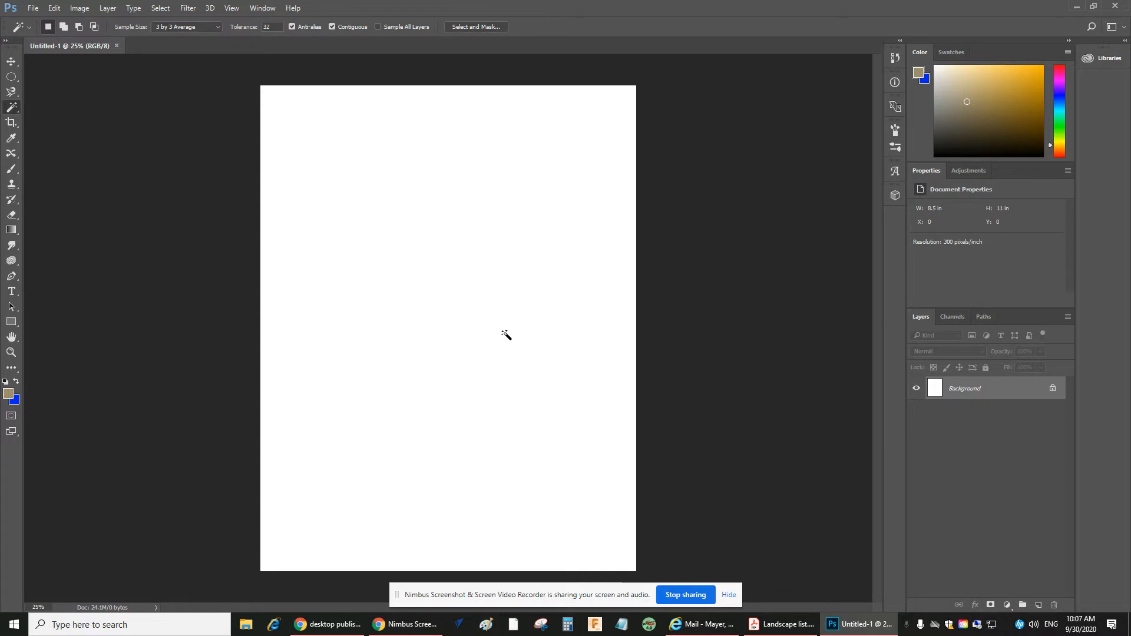
- Switch to the browser and look over the GIMP website and Photopea's search description, highlighting "advertising-supported"
click(1078, 10)
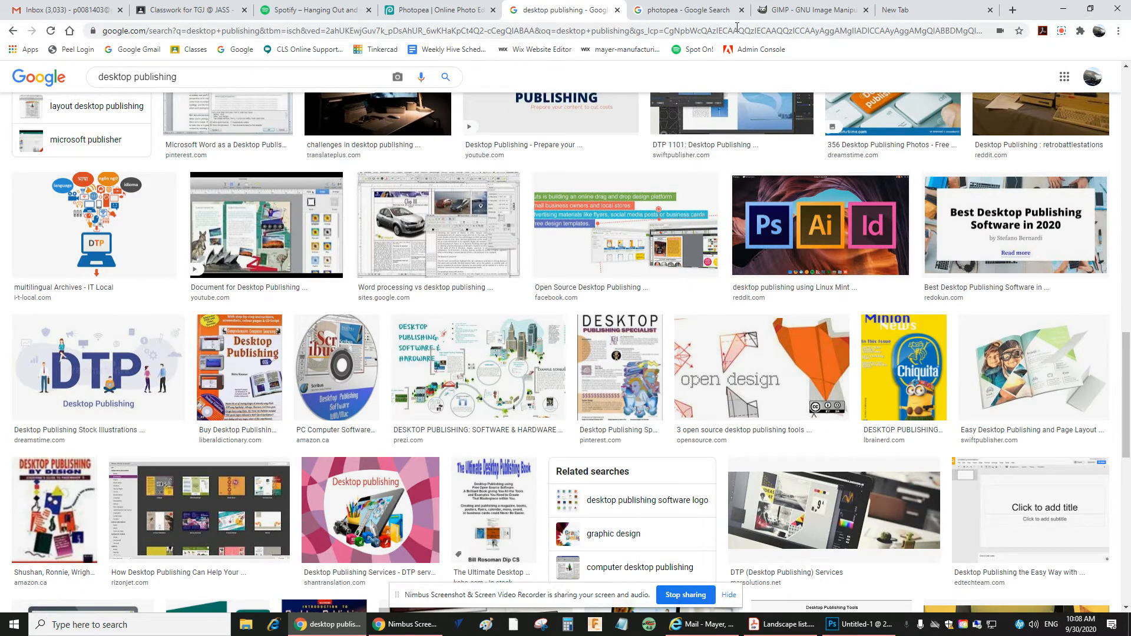
click(807, 13)
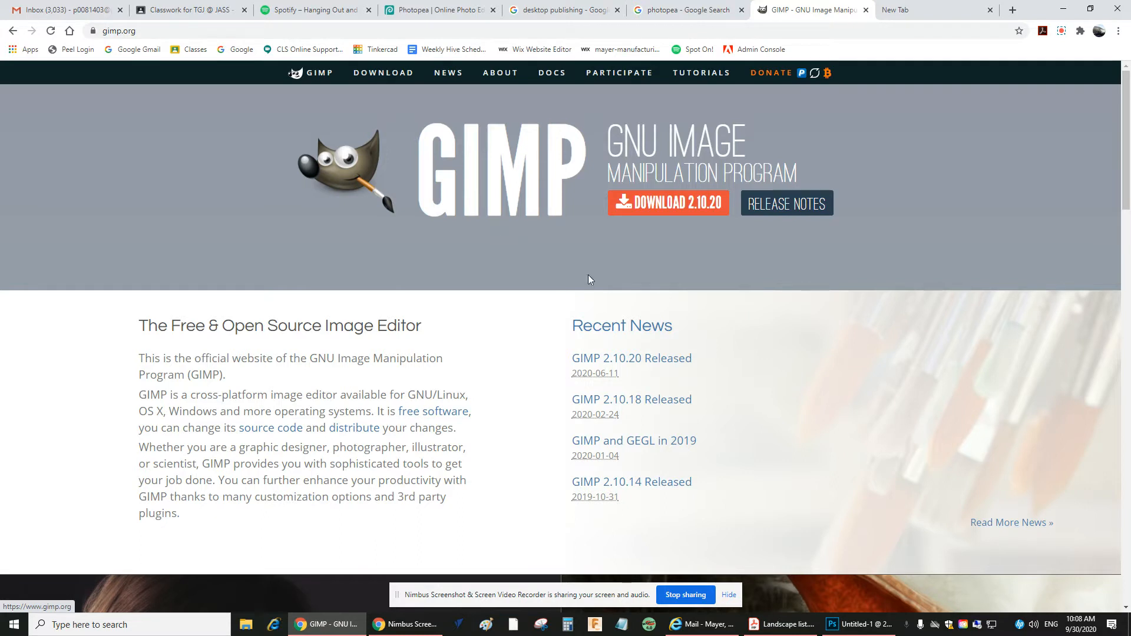
click(859, 626)
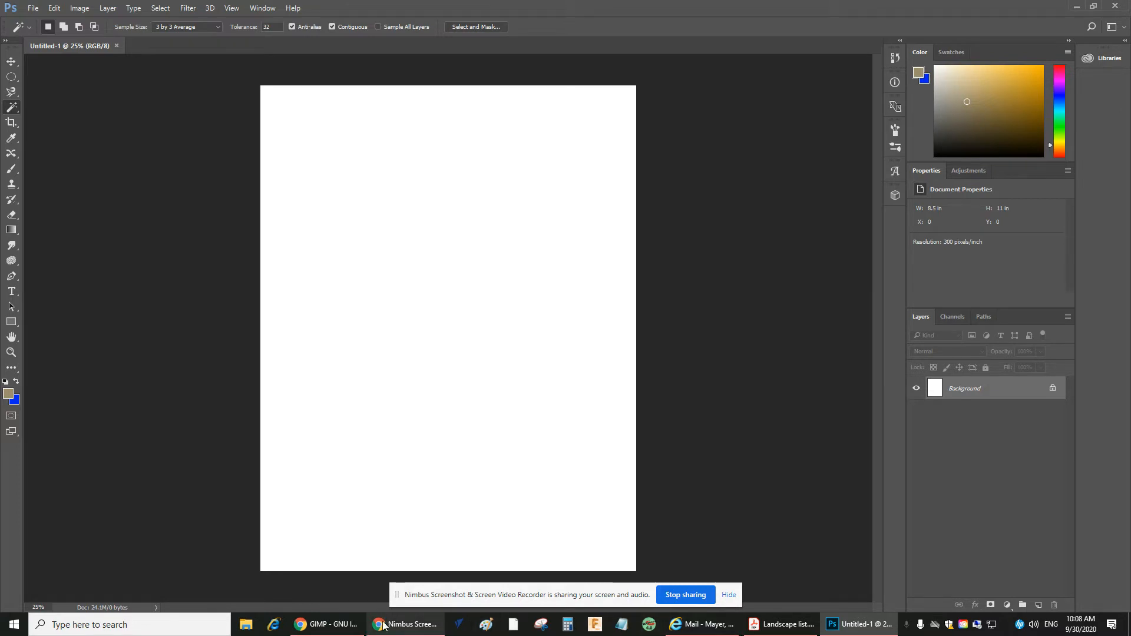
click(329, 623)
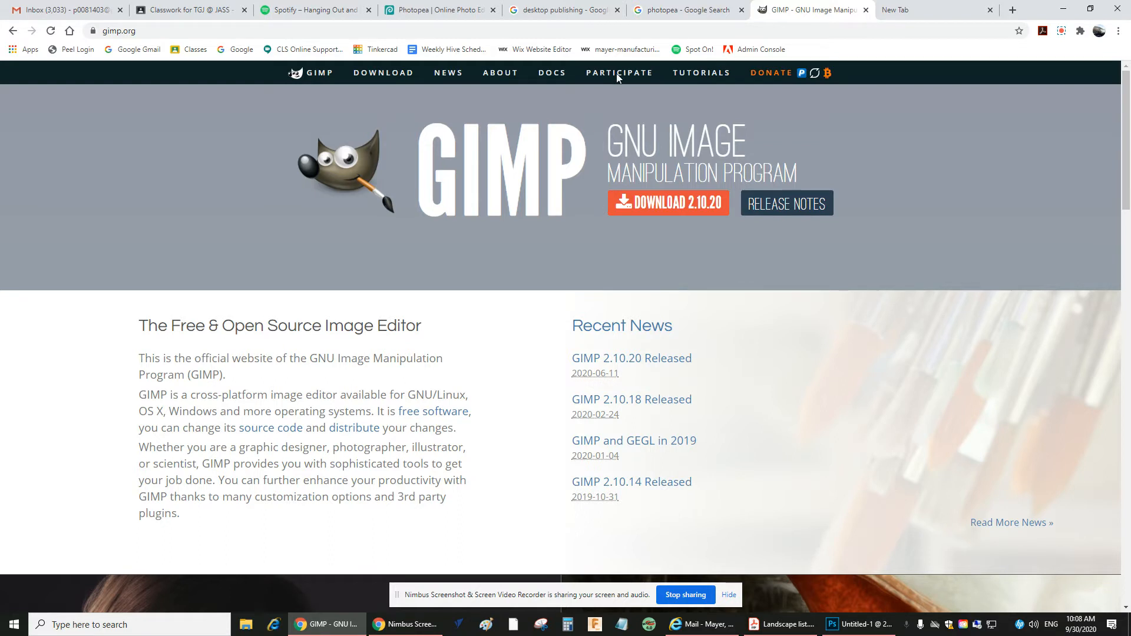
click(676, 12)
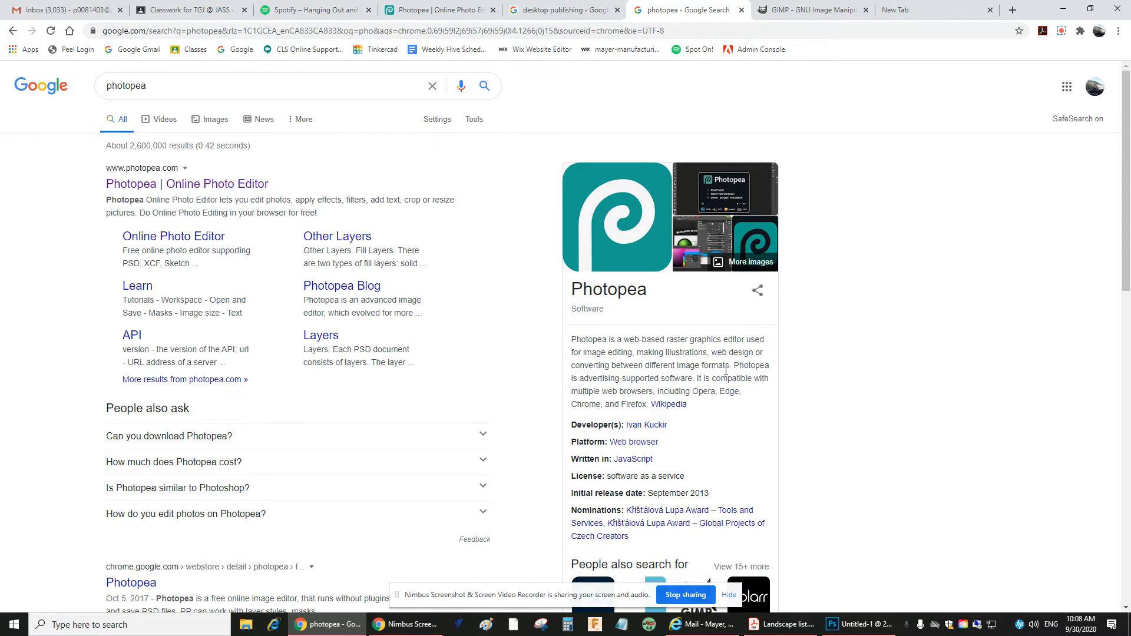
drag(579, 378, 661, 383)
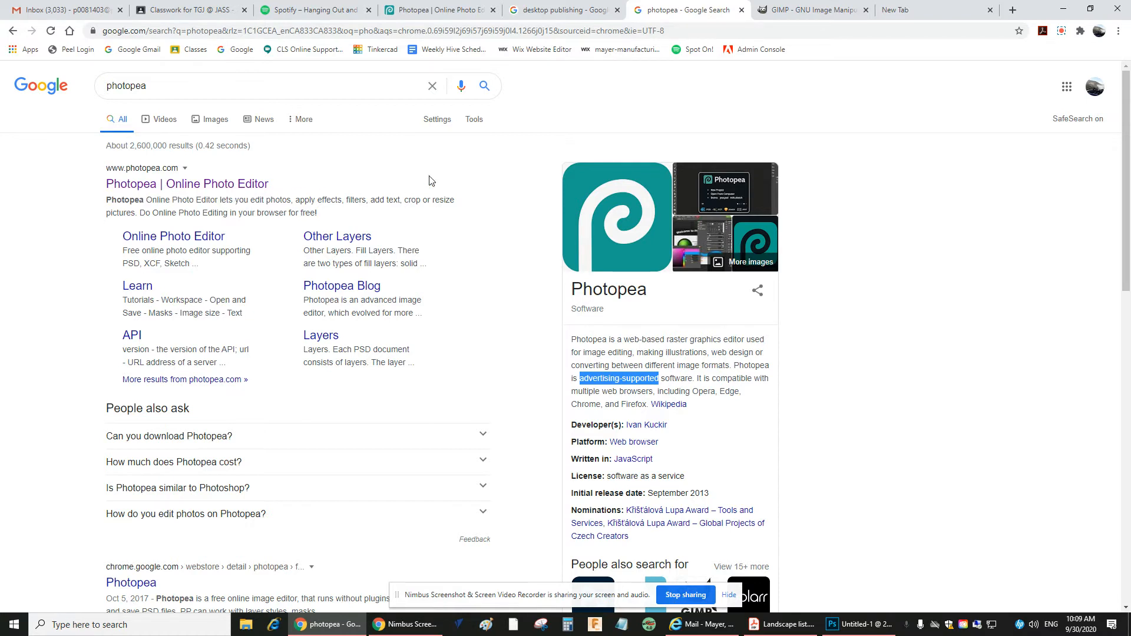
- Switch to the Photopea editor and start a new project, changing the assignment number in its name to 2
click(438, 15)
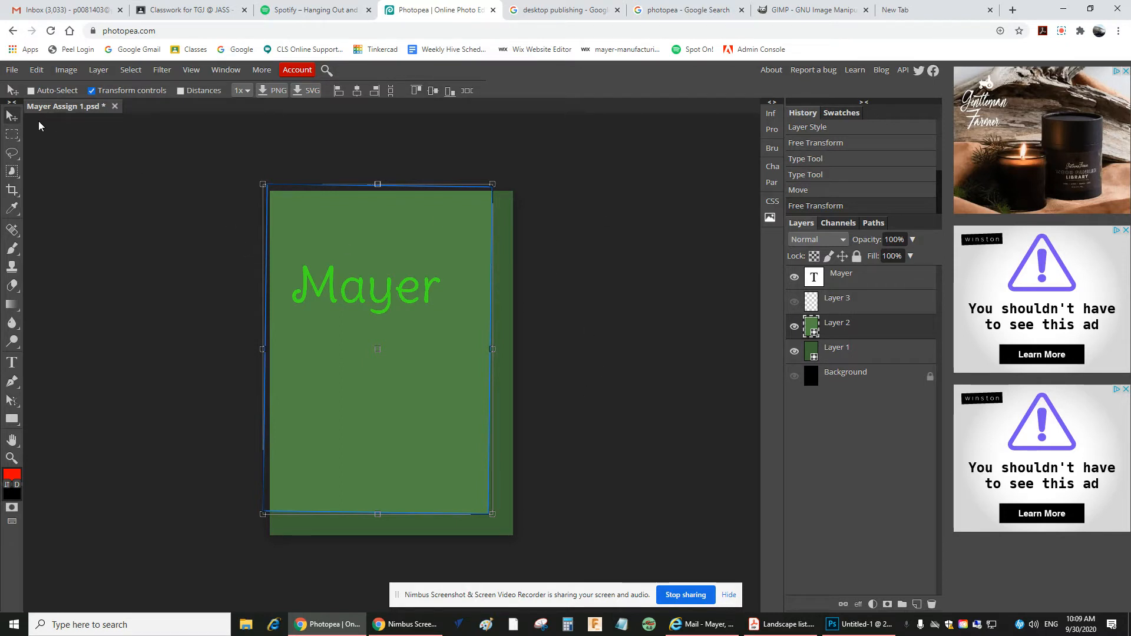
click(15, 73)
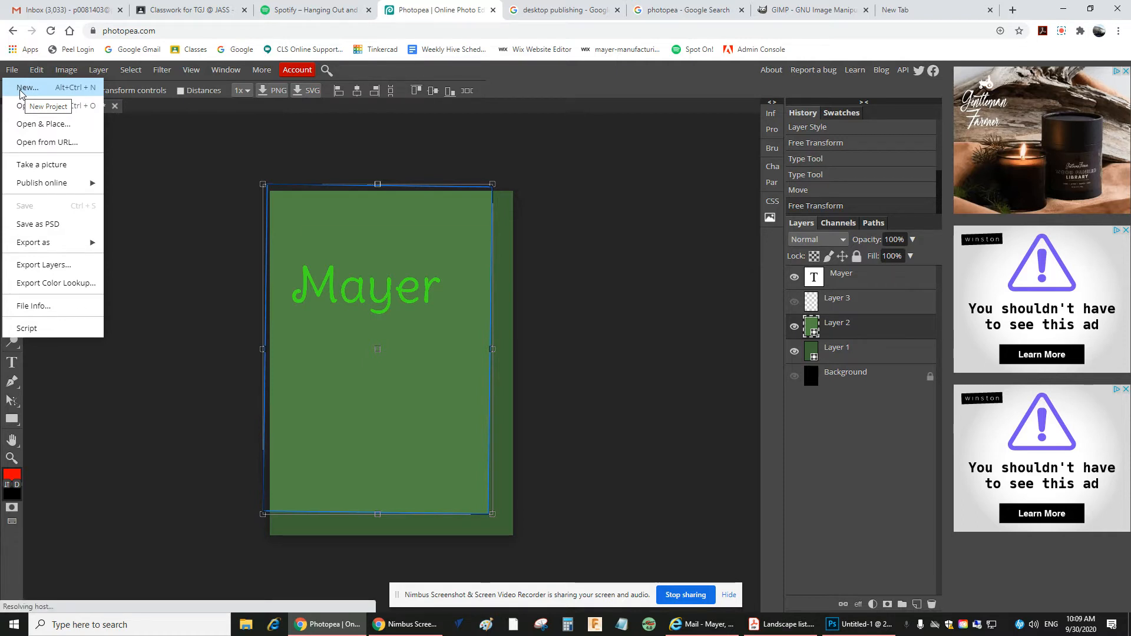
click(26, 87)
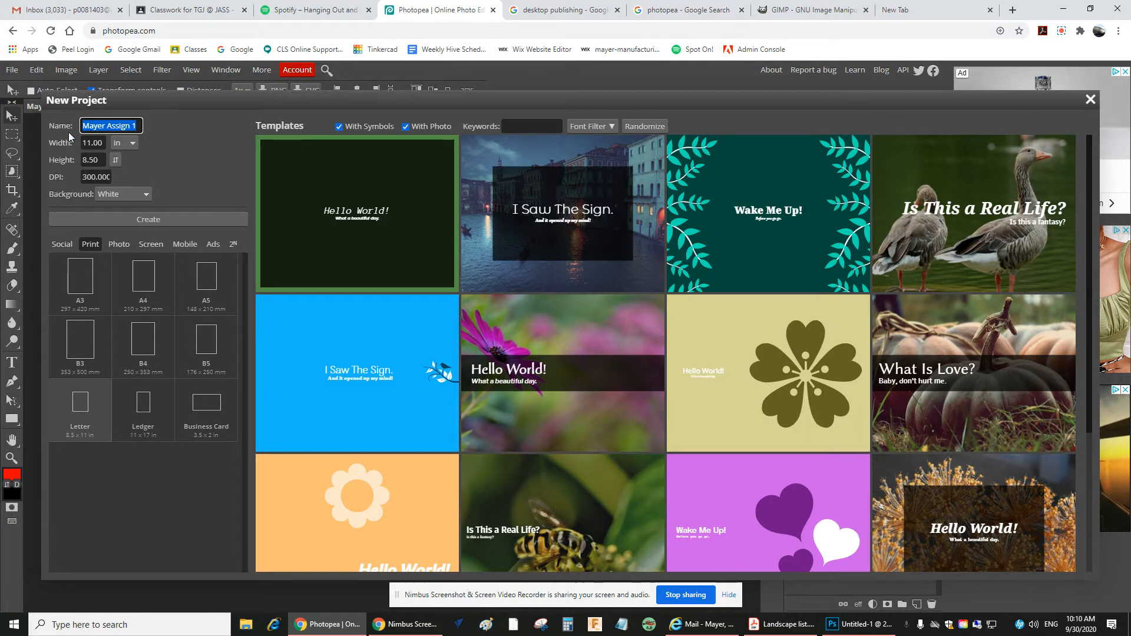
click(139, 127)
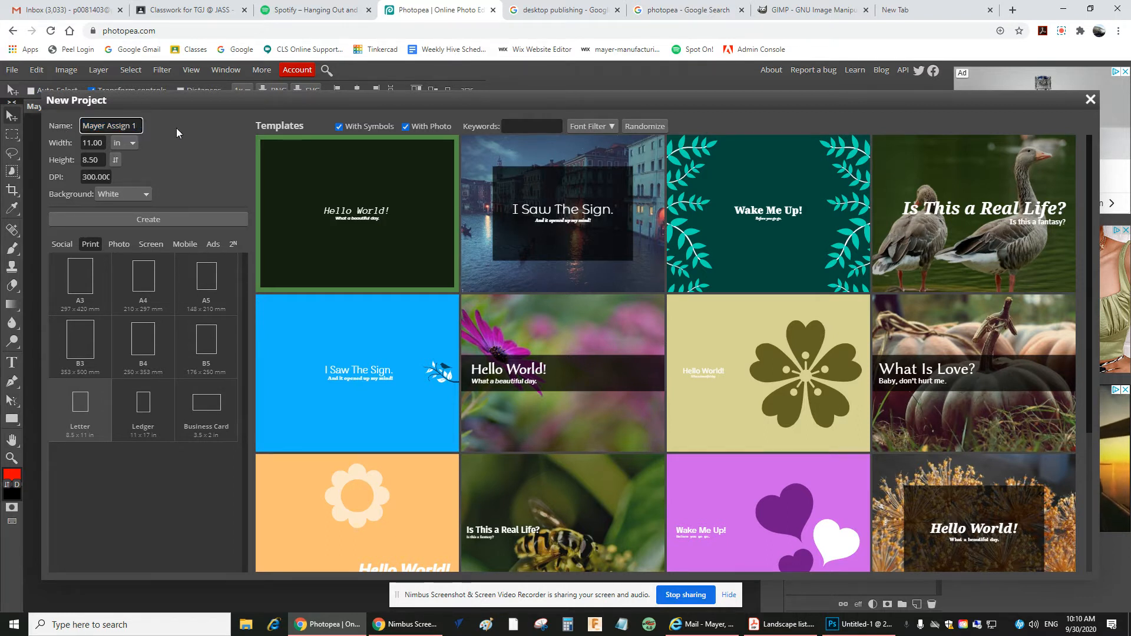
key(BackSpace)
text(2)
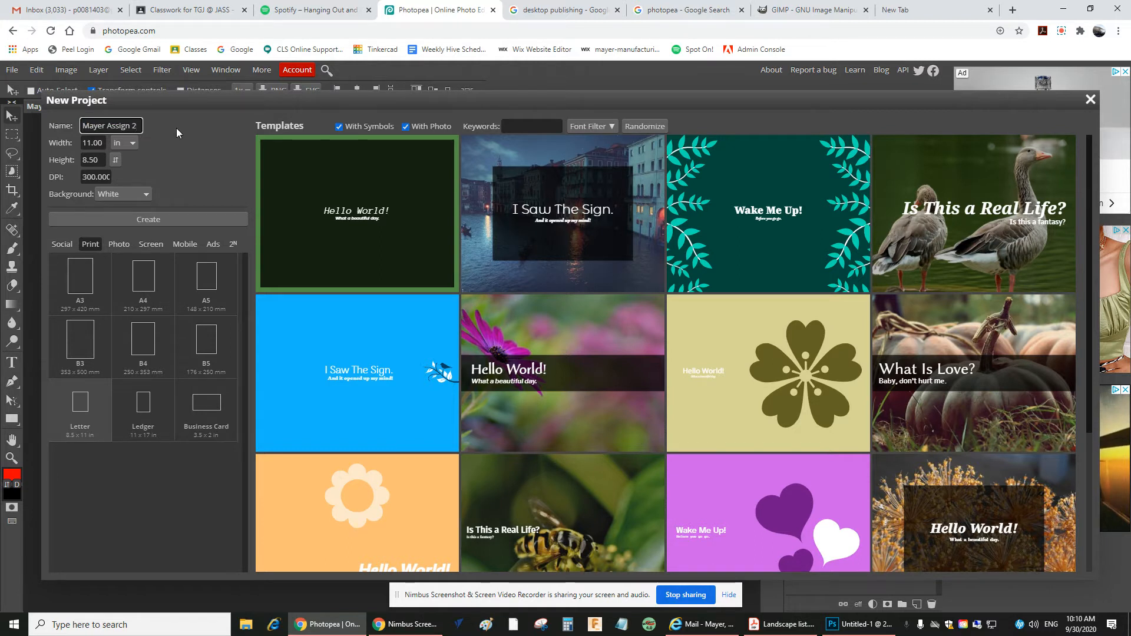
- Choose inches as the project's unit and apply the Letter print preset, 8.5 x 11 in
click(132, 146)
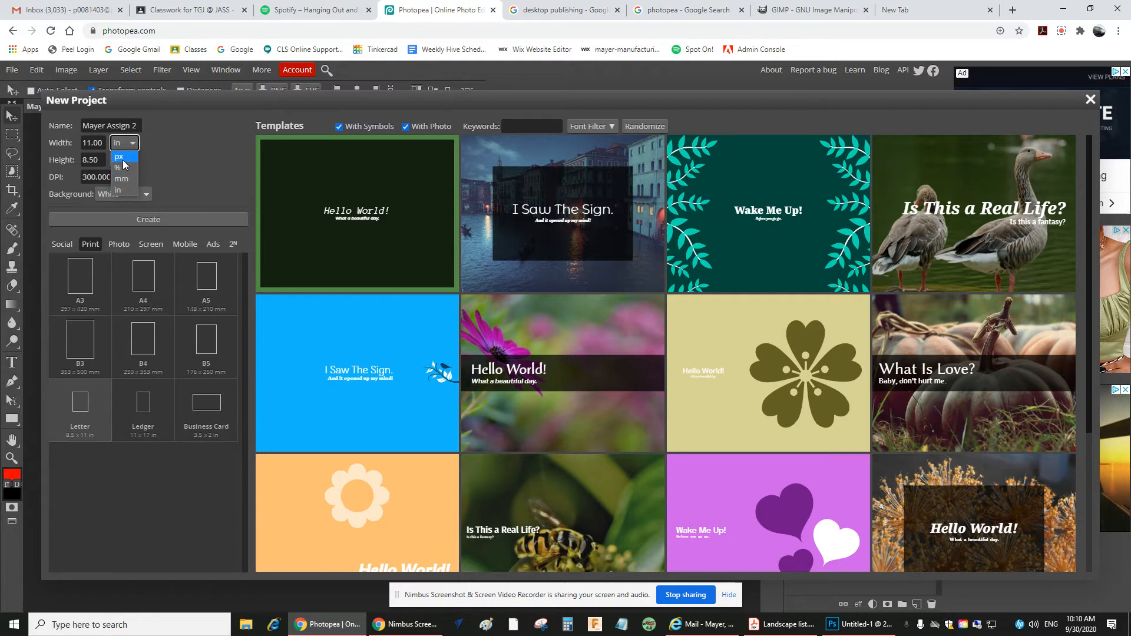
click(124, 192)
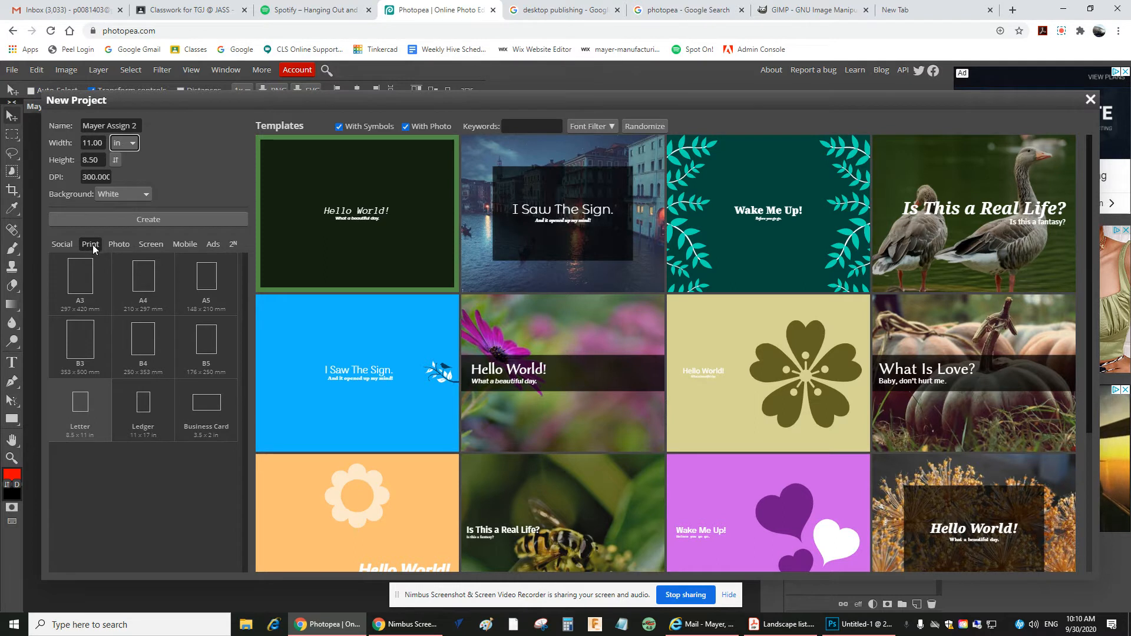
click(119, 246)
click(151, 246)
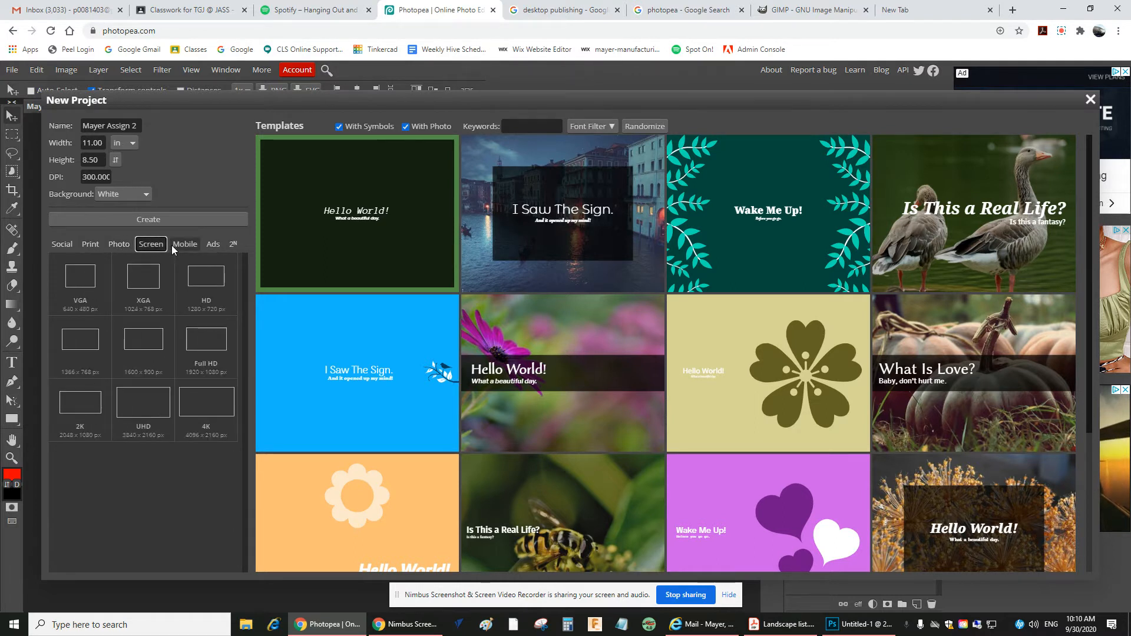
click(95, 245)
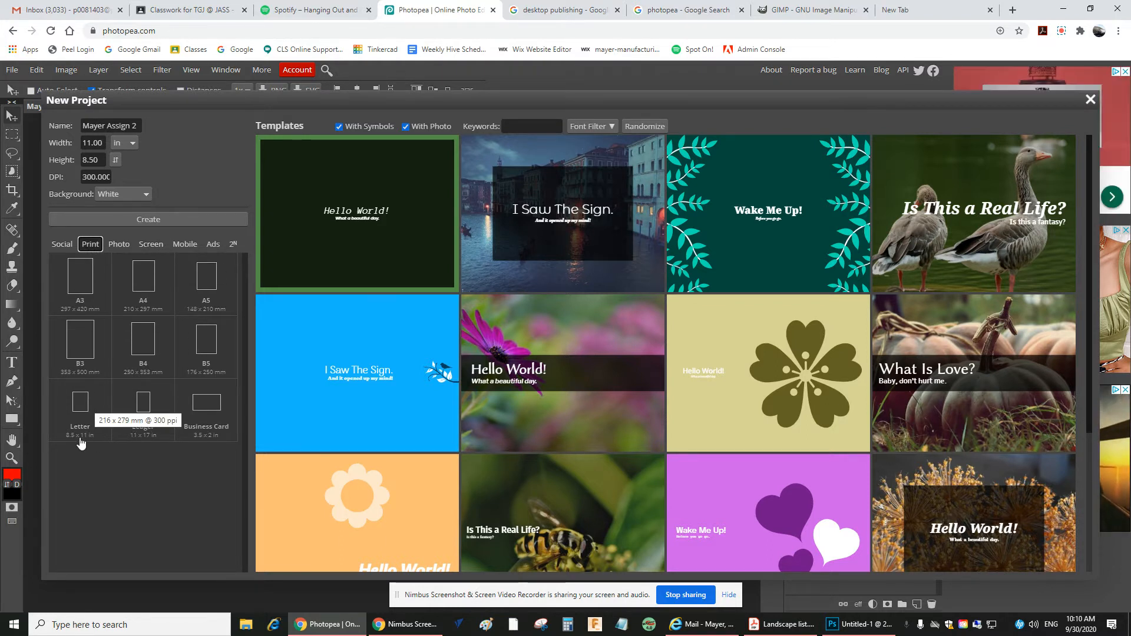
click(82, 420)
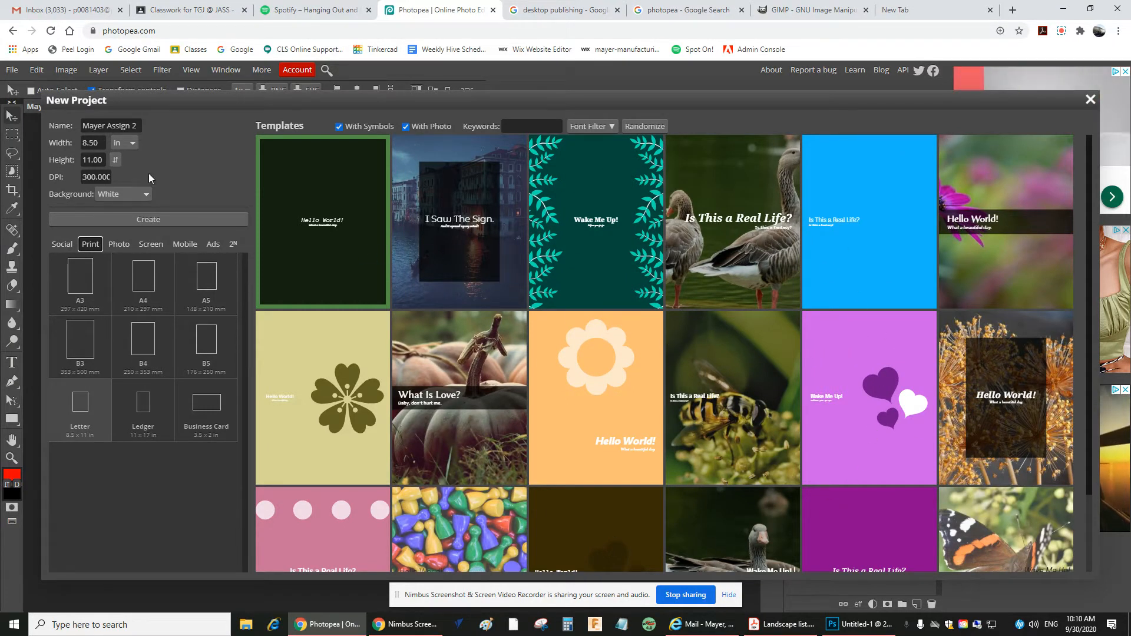
- Swap the page to landscape, 11 x 8.5 in, keep the White background, and create the project
click(115, 160)
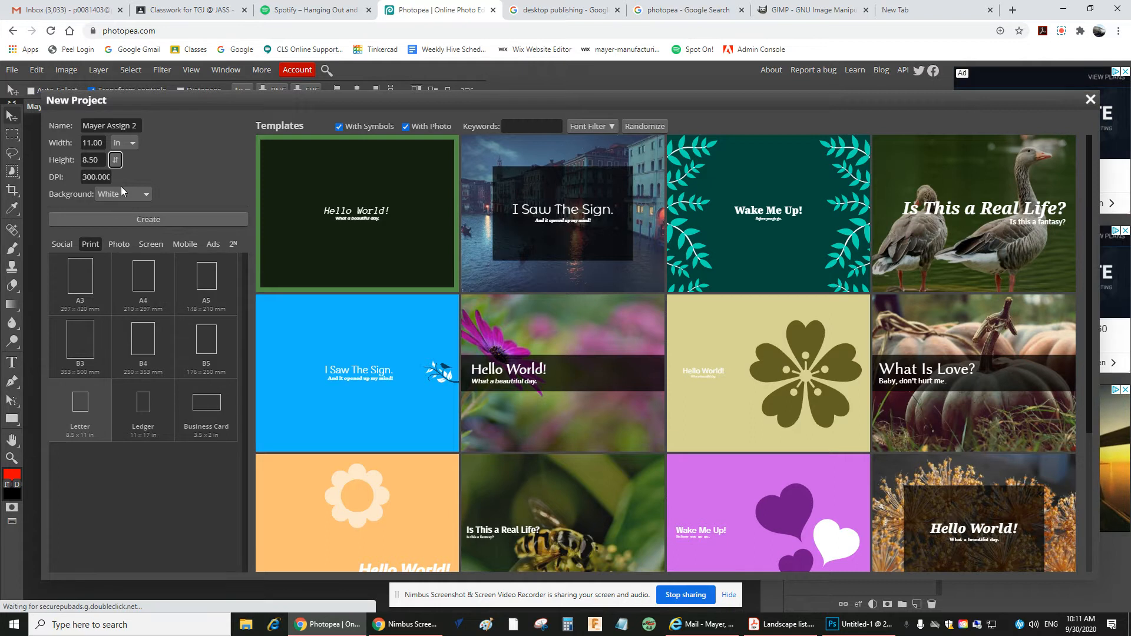
click(145, 198)
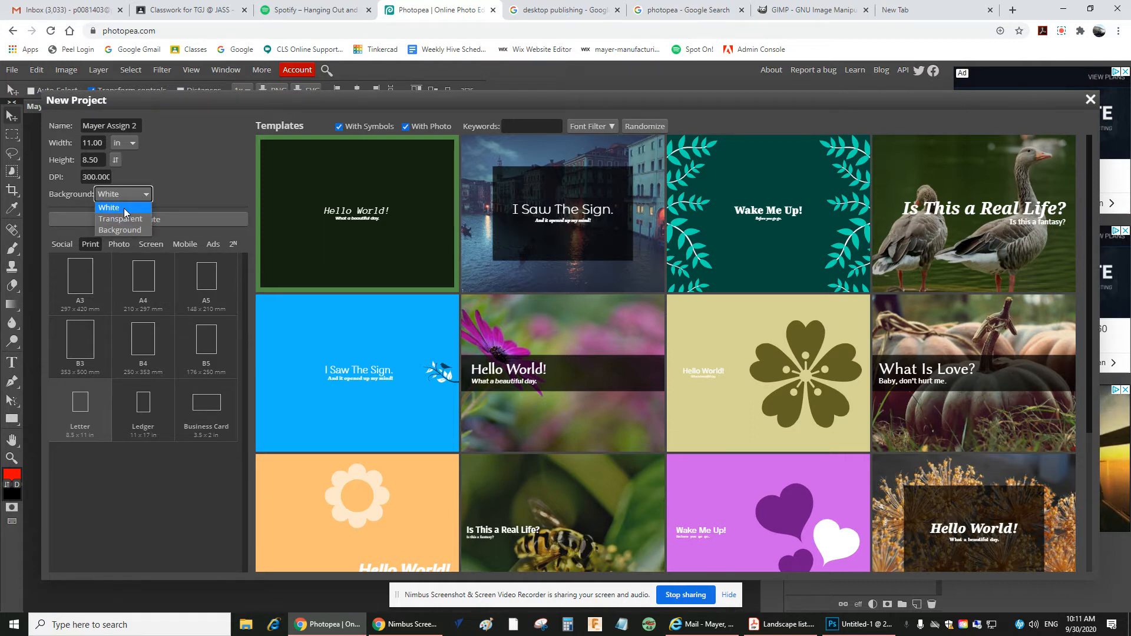
click(125, 209)
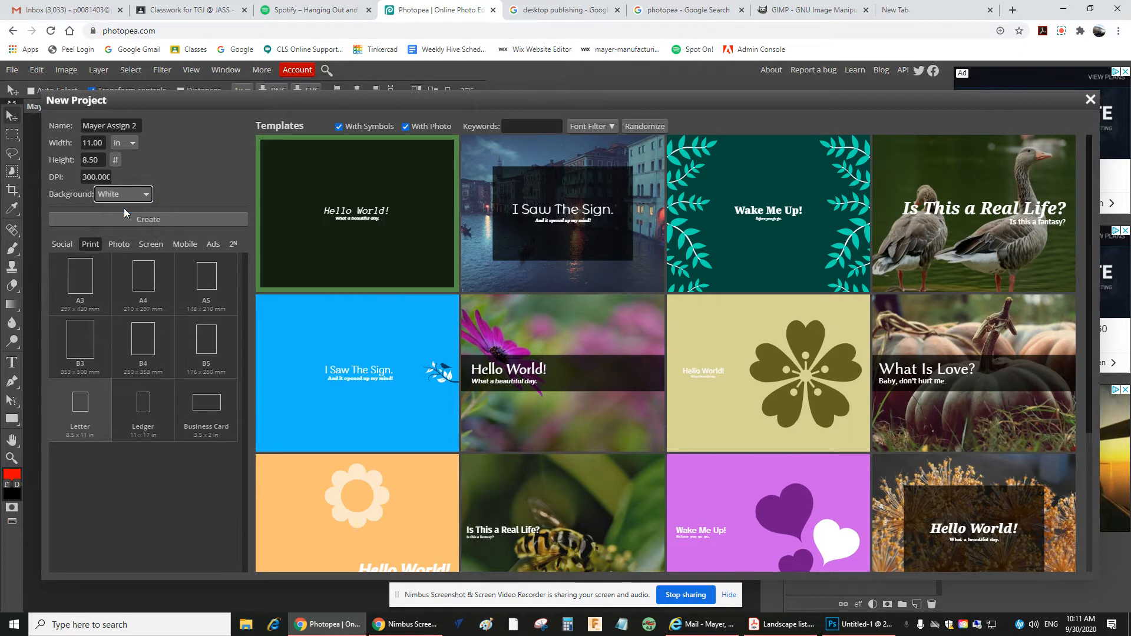
click(158, 221)
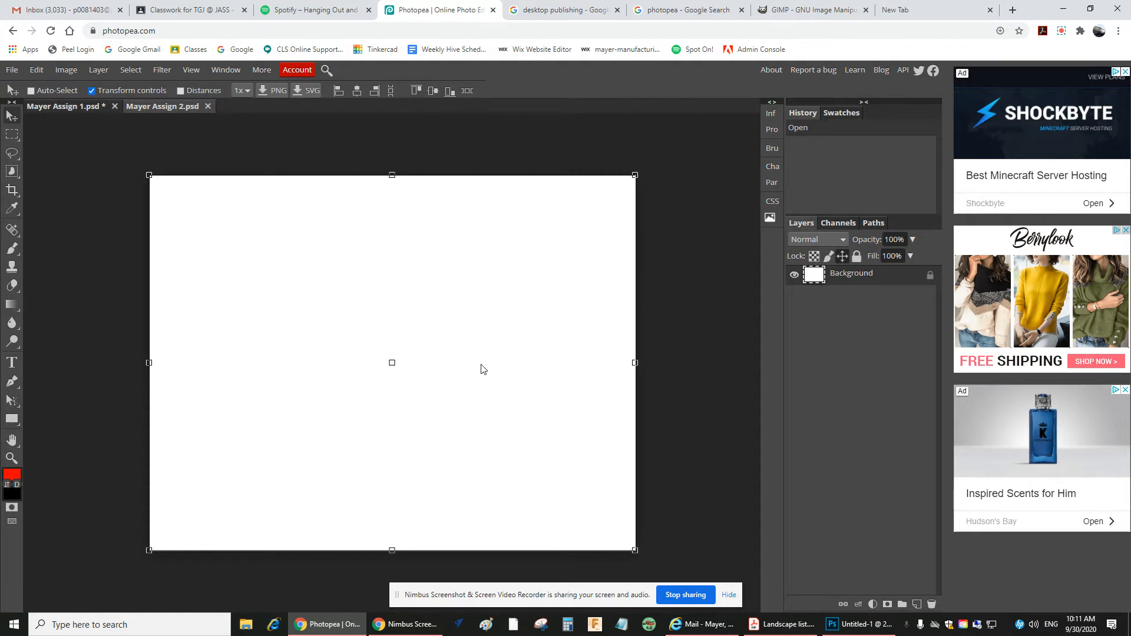
- Add three new empty layers above the Background layer
click(916, 605)
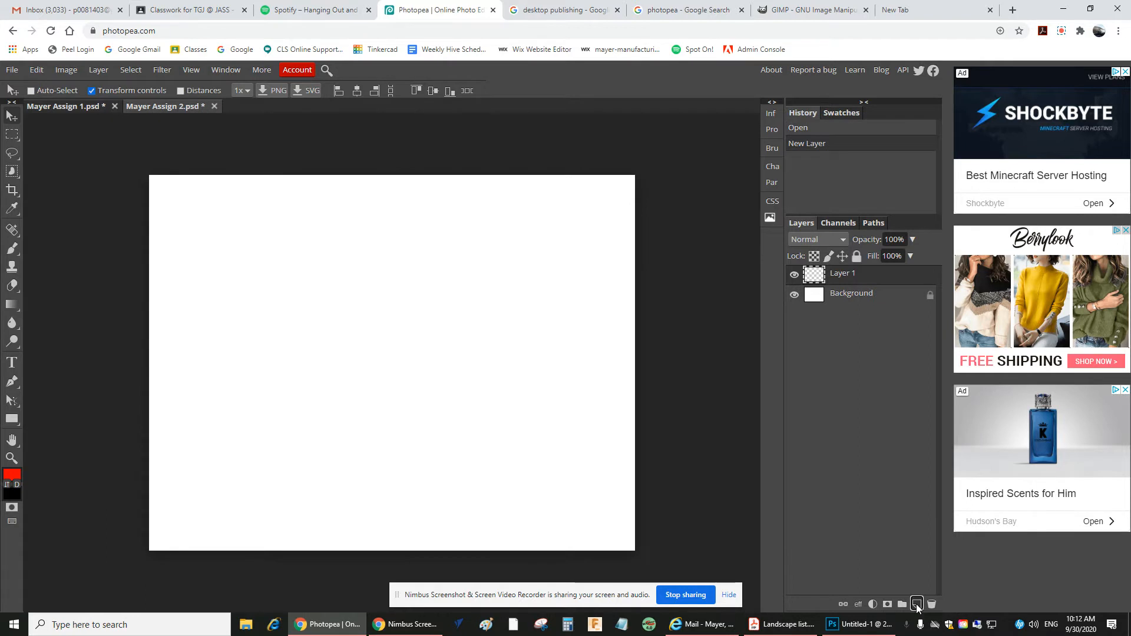
click(916, 604)
click(916, 604)
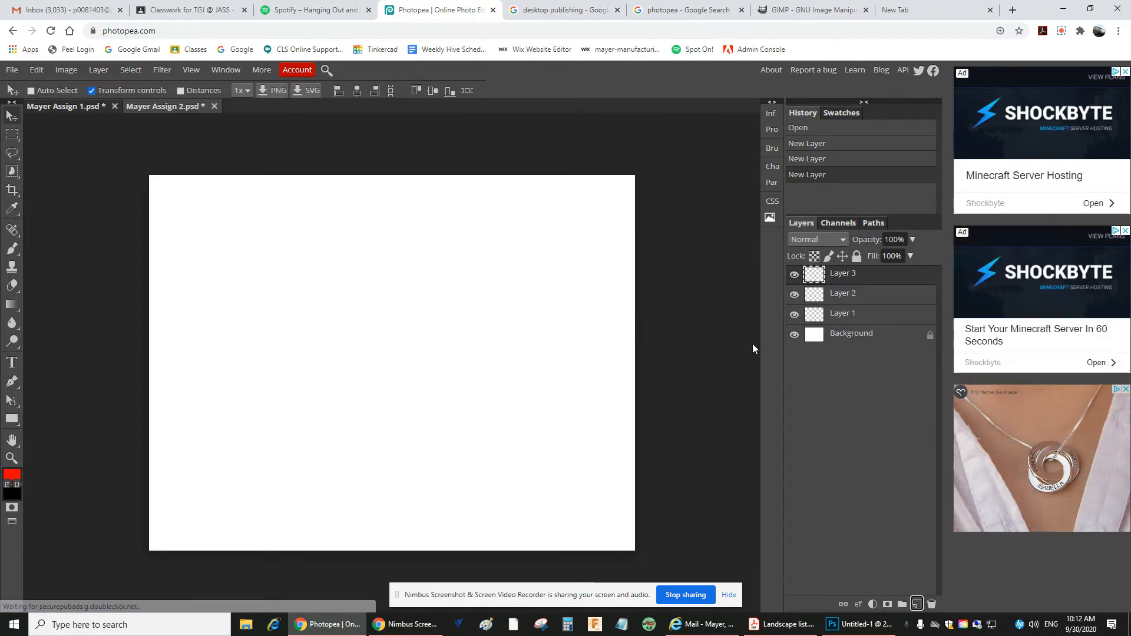
- On Layer 1, draw a rectangle that covers the whole canvas and slightly overlaps its edges
click(857, 322)
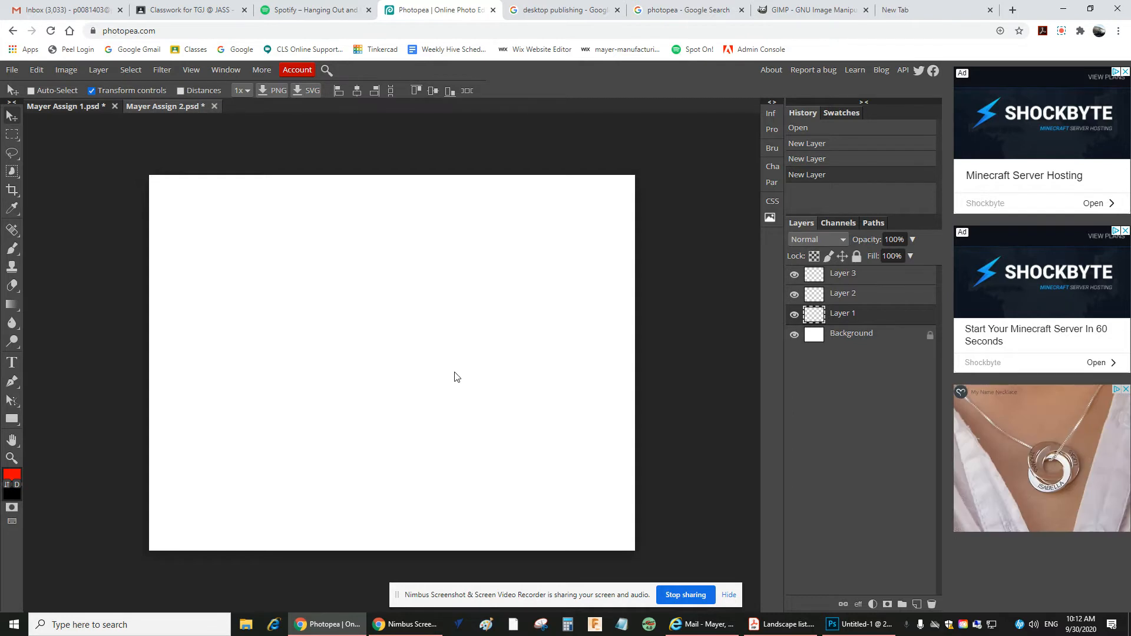
click(17, 422)
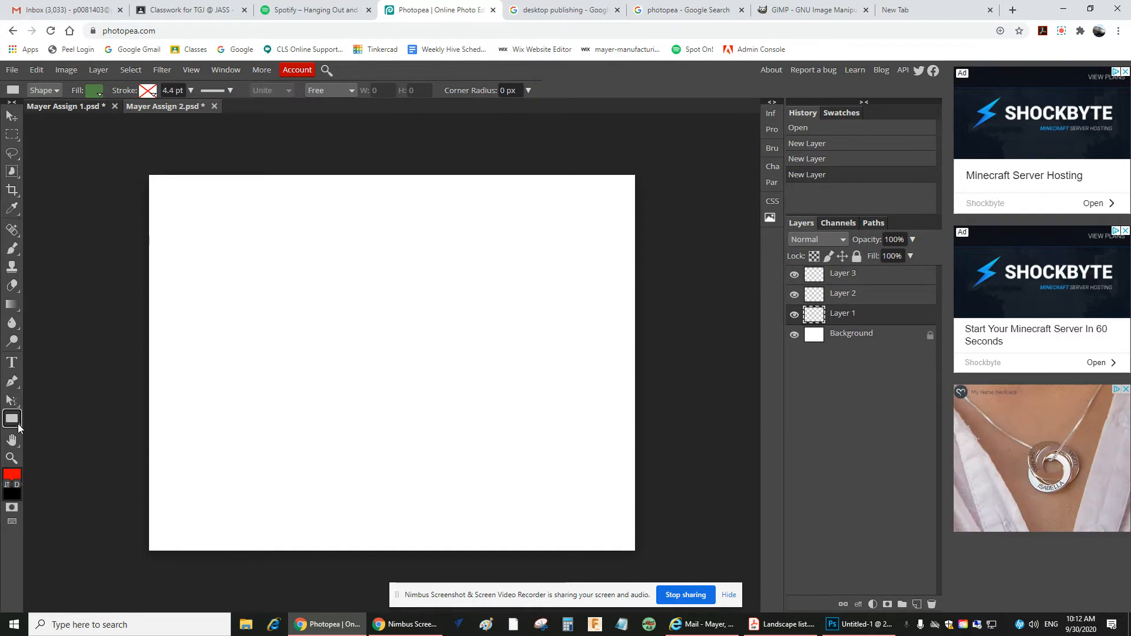
right_click(16, 423)
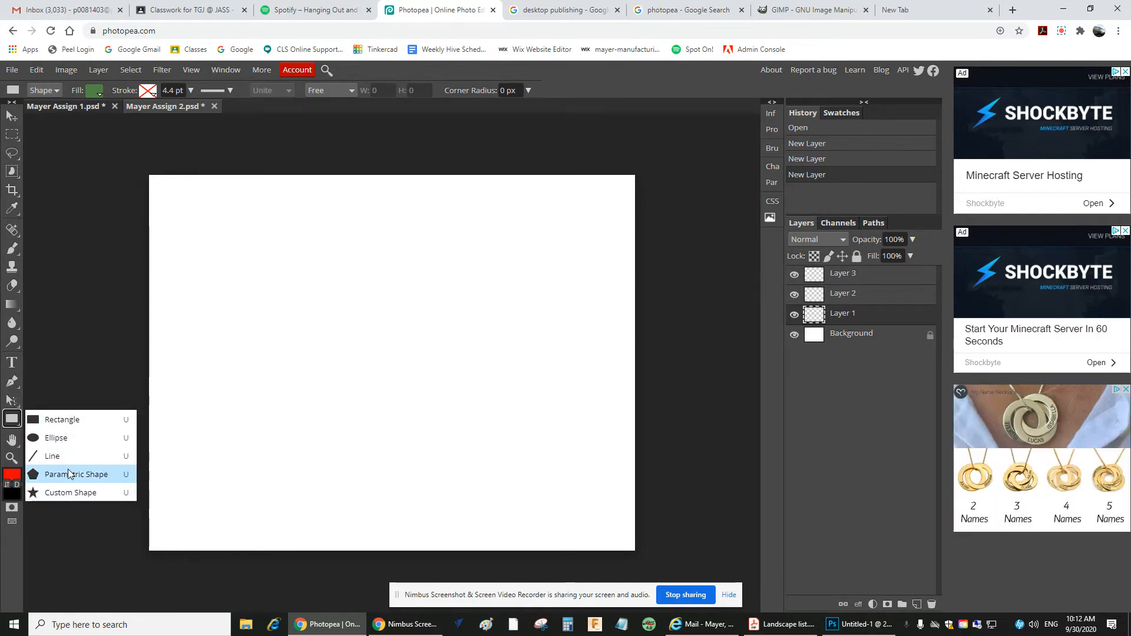
click(72, 423)
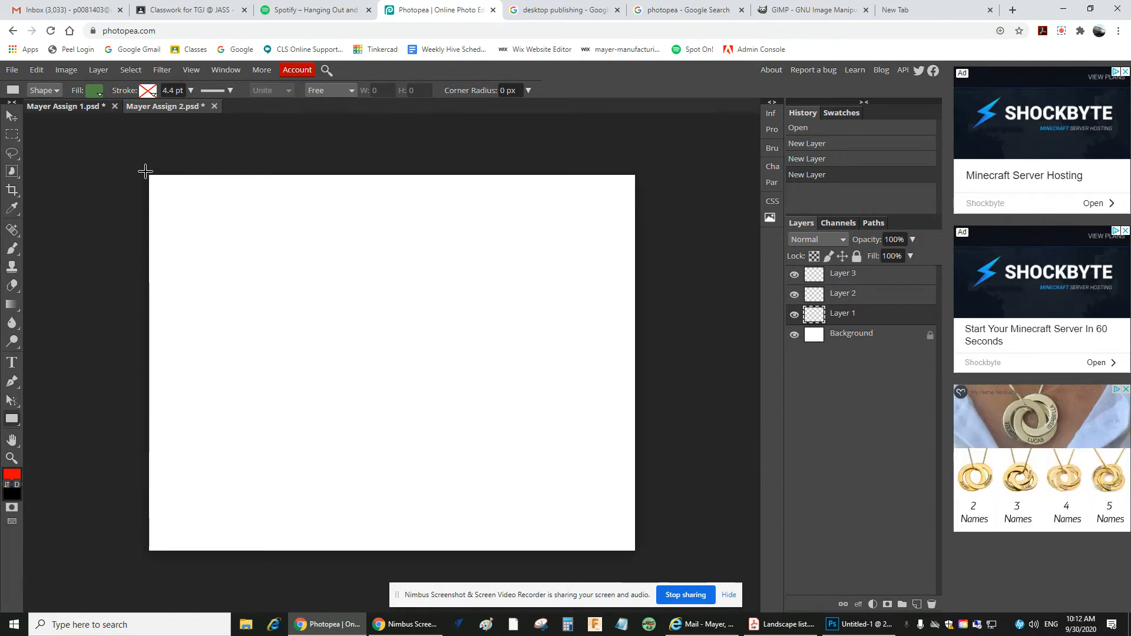
drag(144, 171, 639, 554)
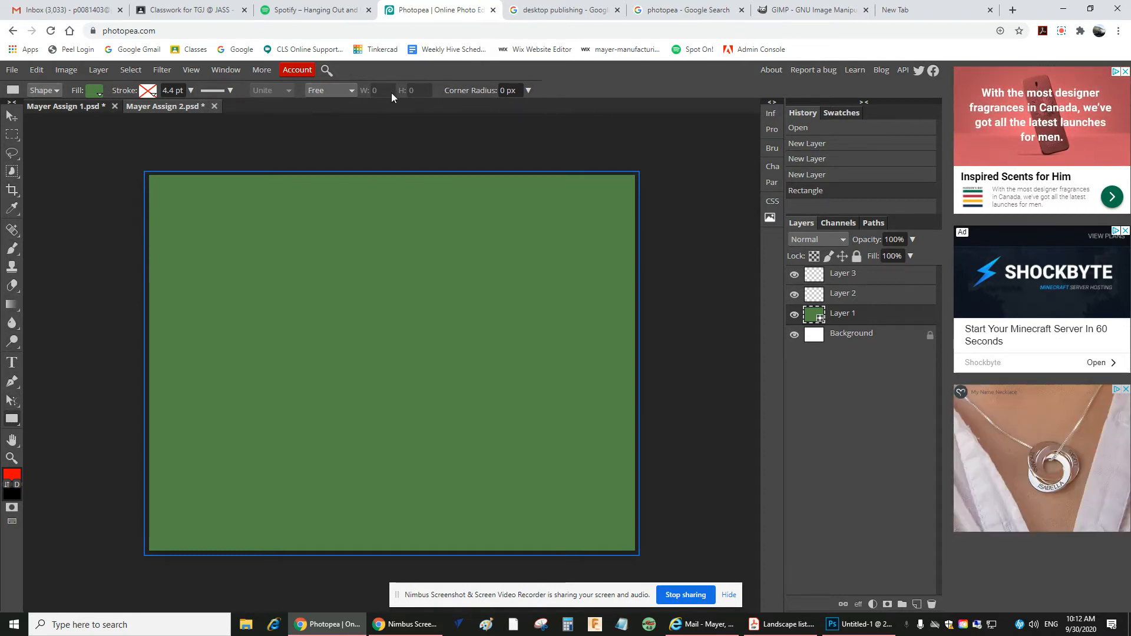
- Try several fill colours on the Layer 1 rectangle and settle on the muted purple b145b1
click(100, 98)
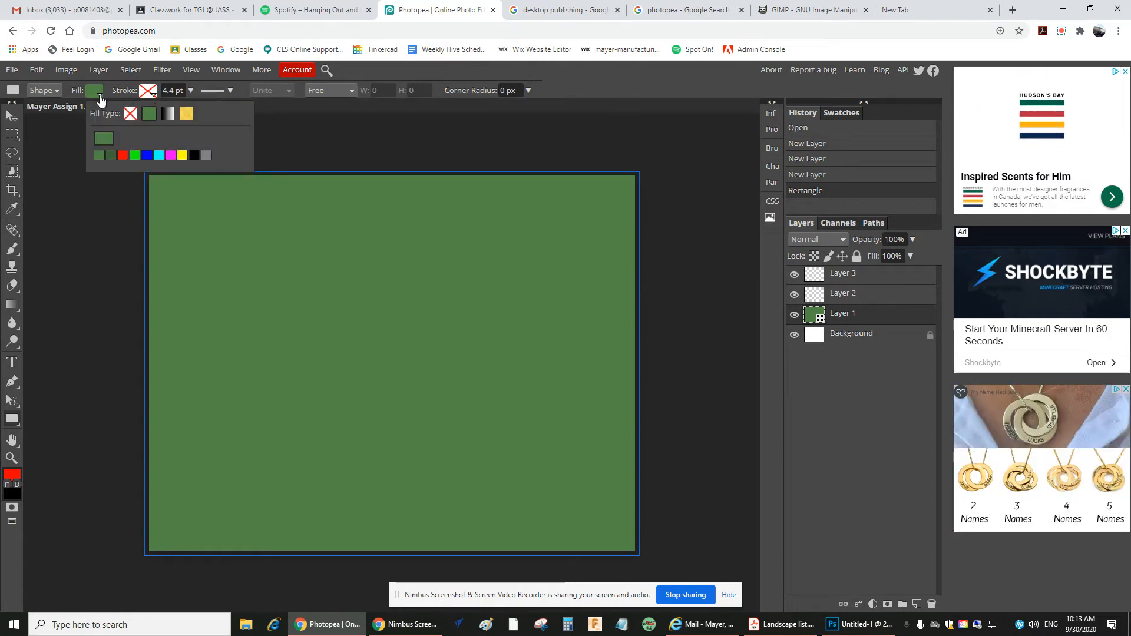
click(123, 156)
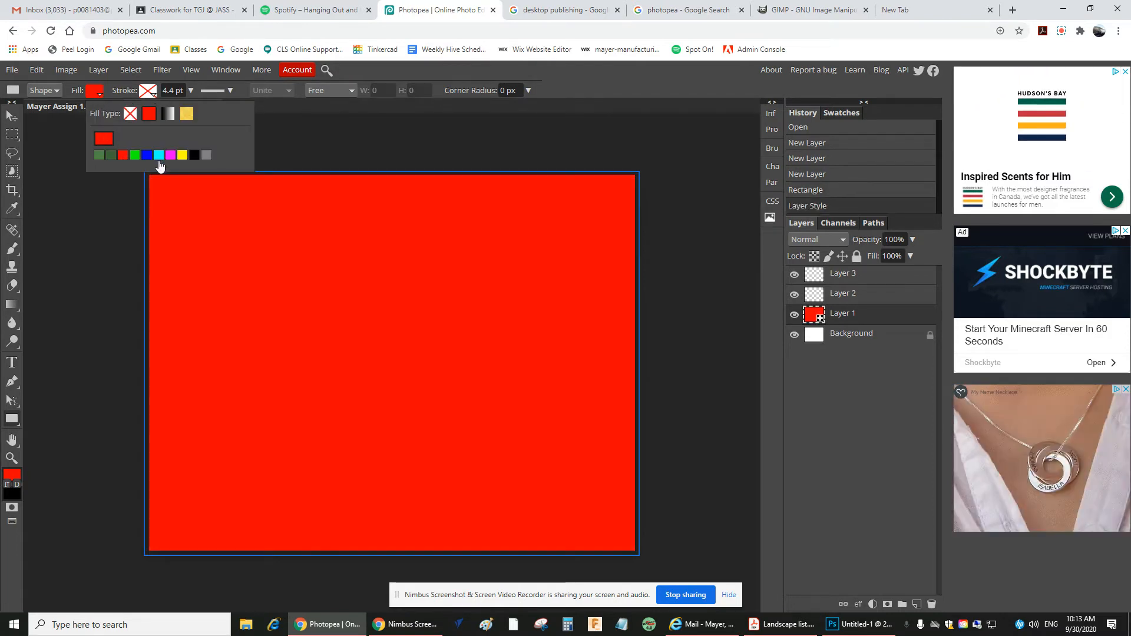
click(159, 158)
click(172, 156)
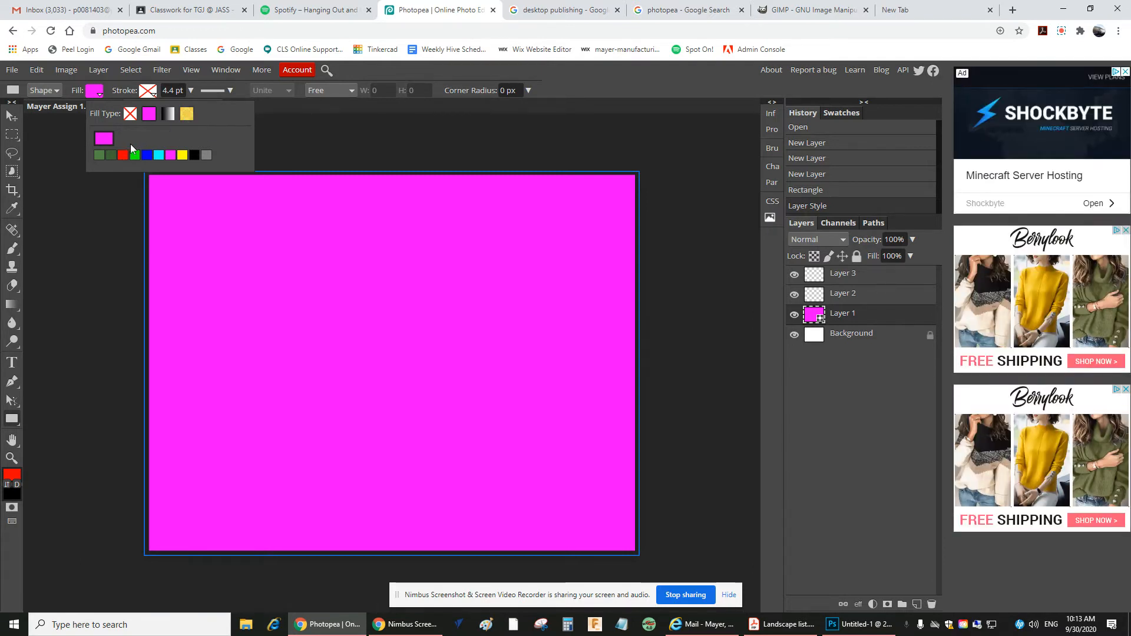
click(108, 145)
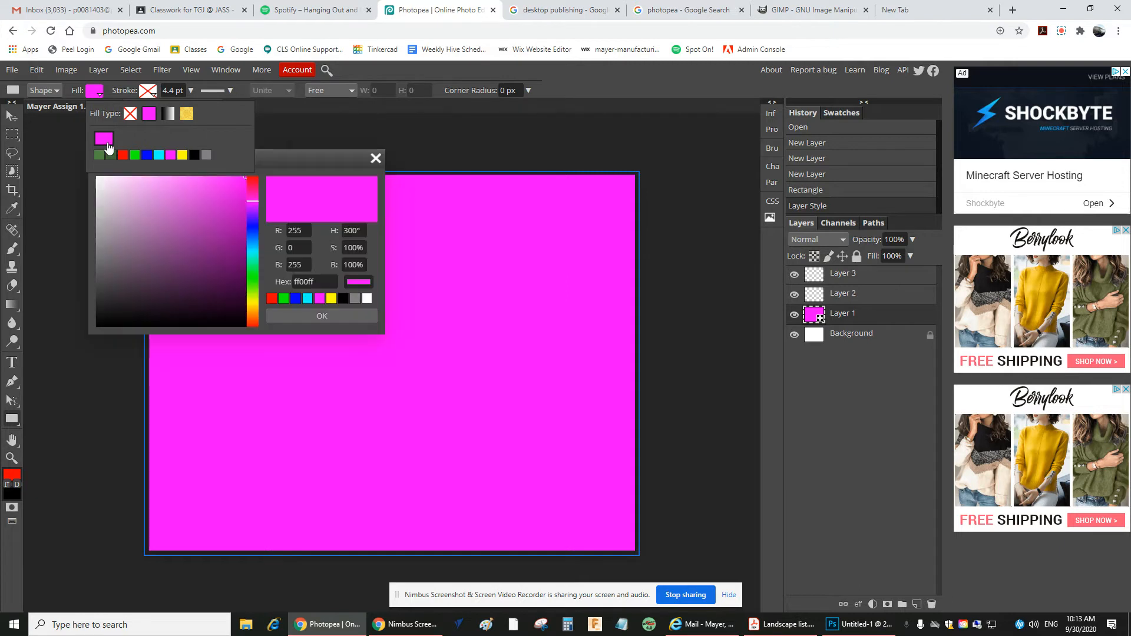
click(190, 236)
click(193, 214)
click(215, 243)
click(188, 242)
click(189, 223)
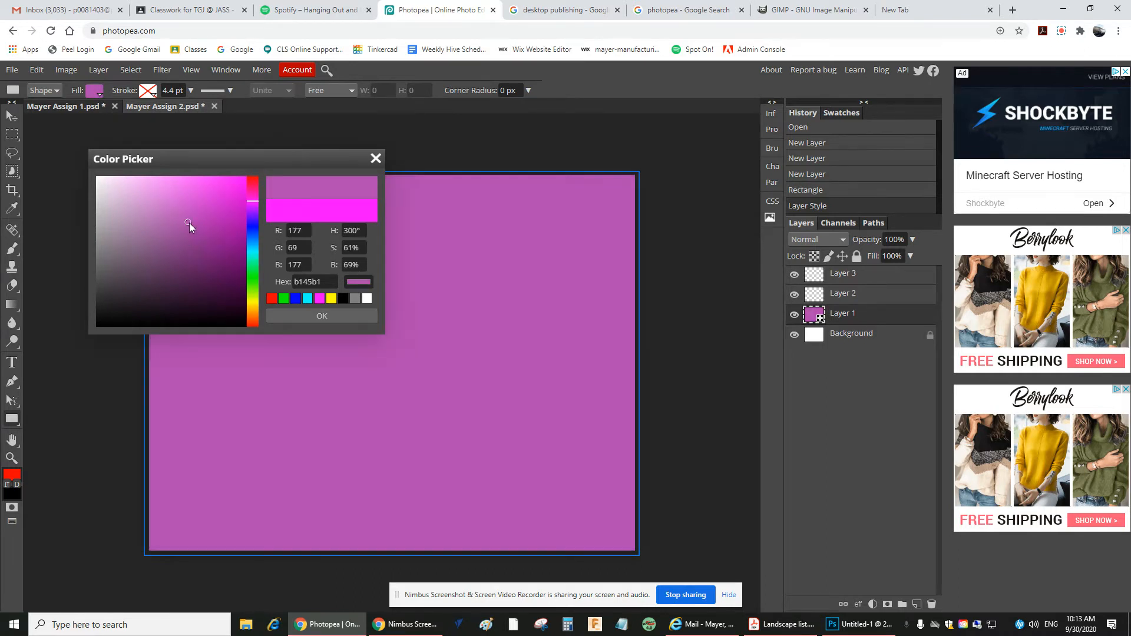
click(318, 316)
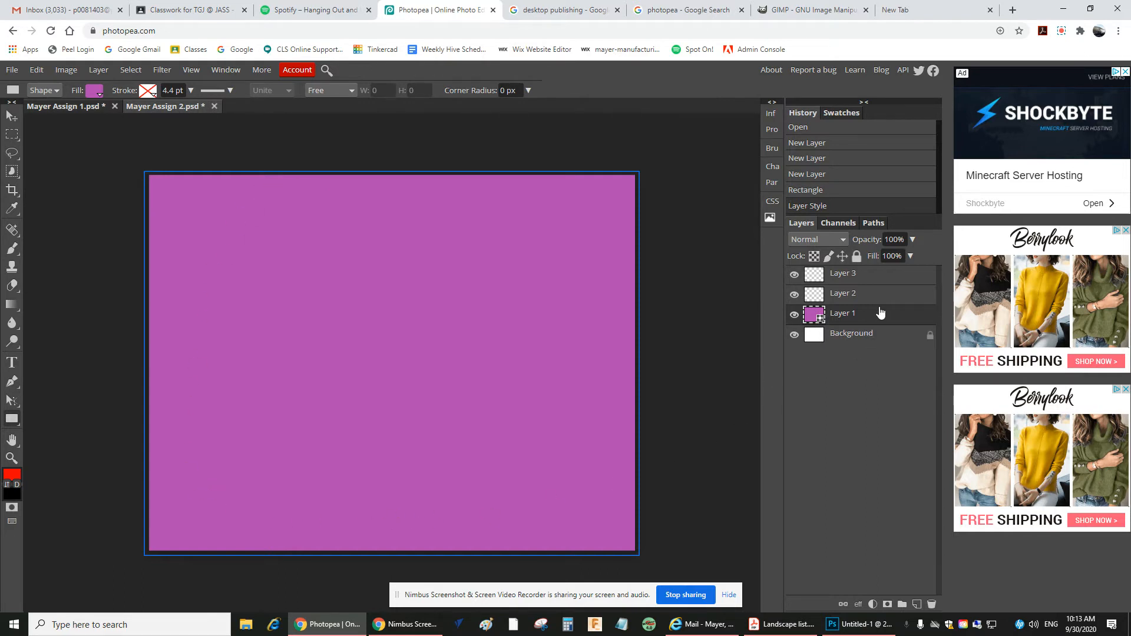
- Toggle the visibility of Layer 1, and hide every layer including the Background
click(794, 316)
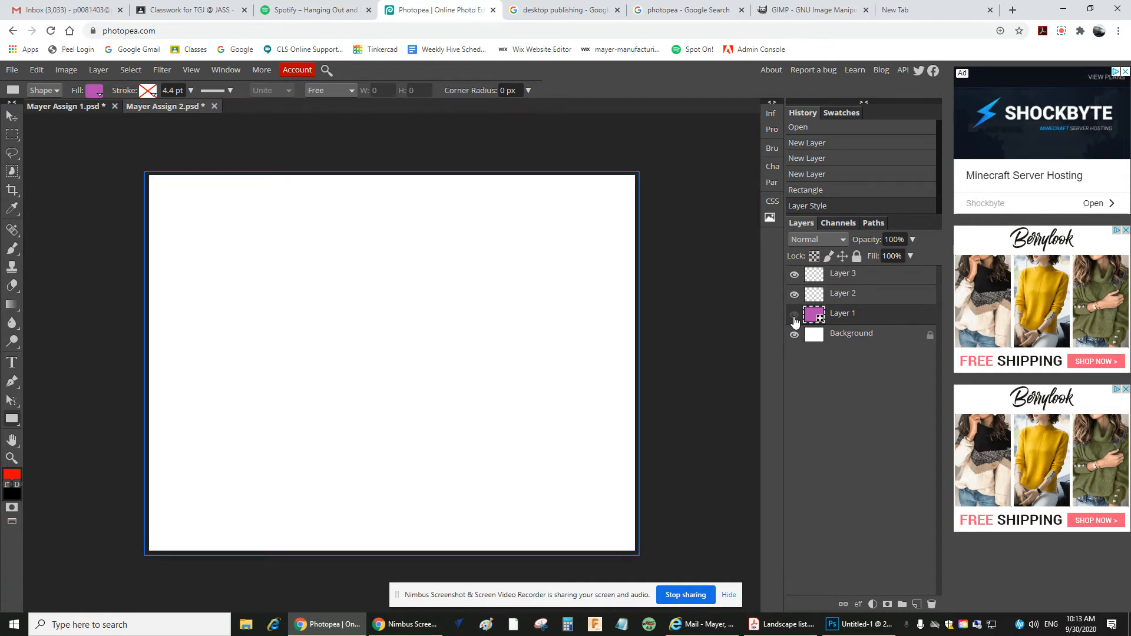
click(794, 321)
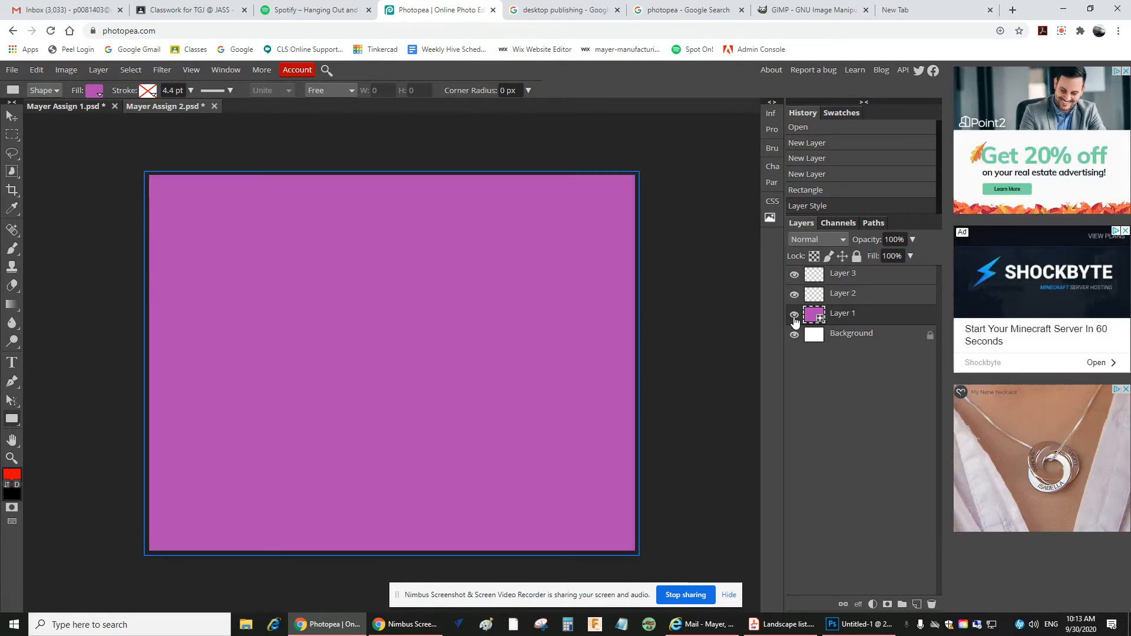
click(794, 321)
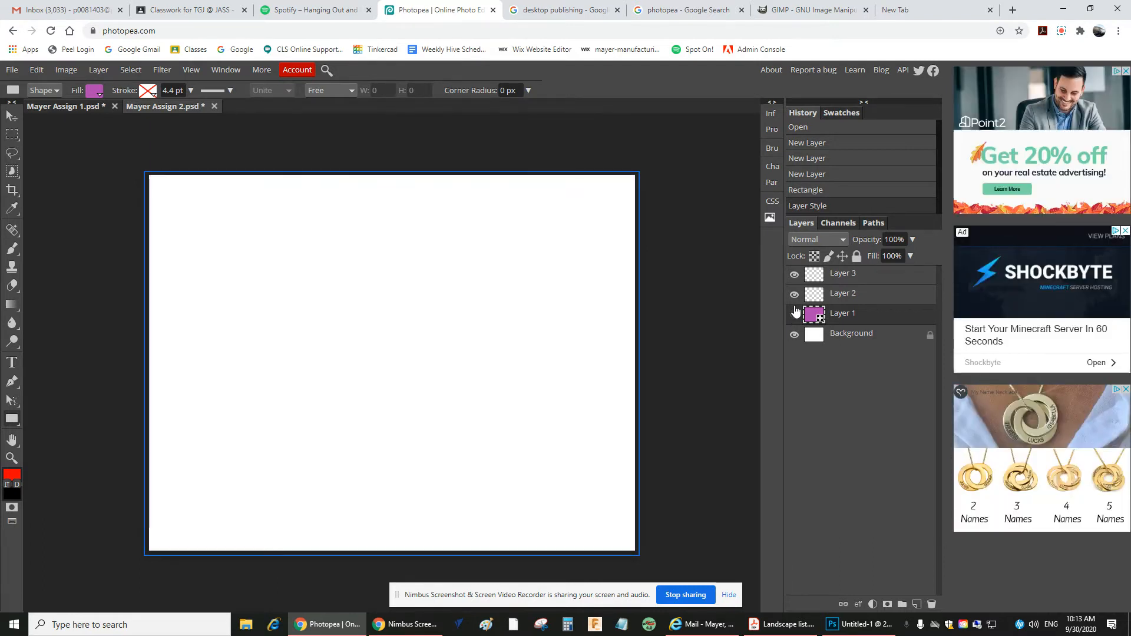
click(794, 295)
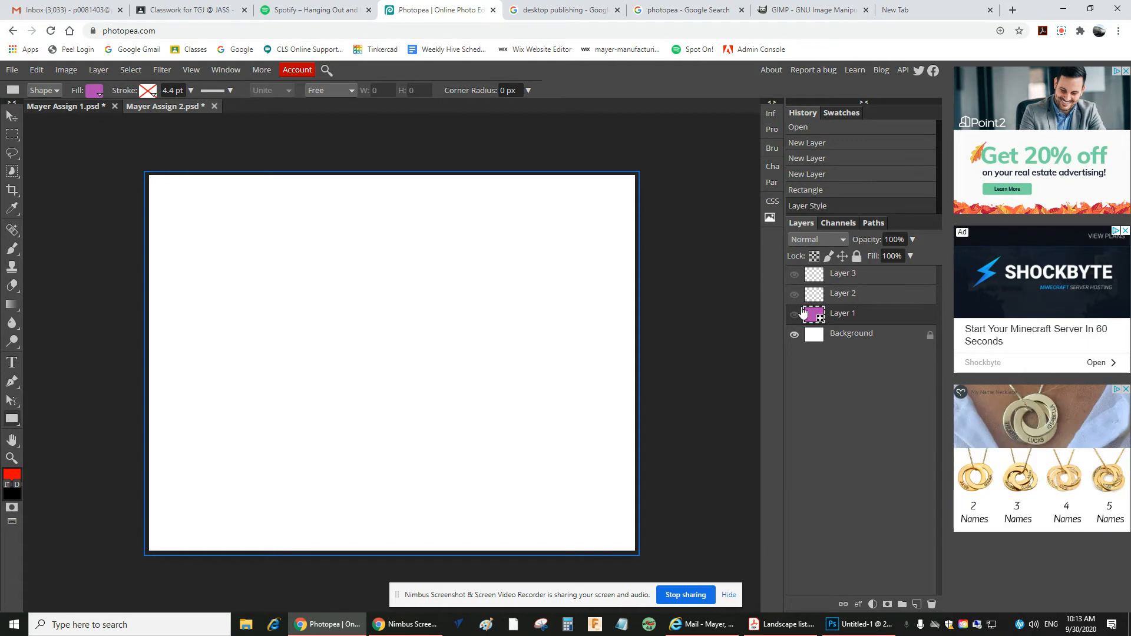
click(793, 335)
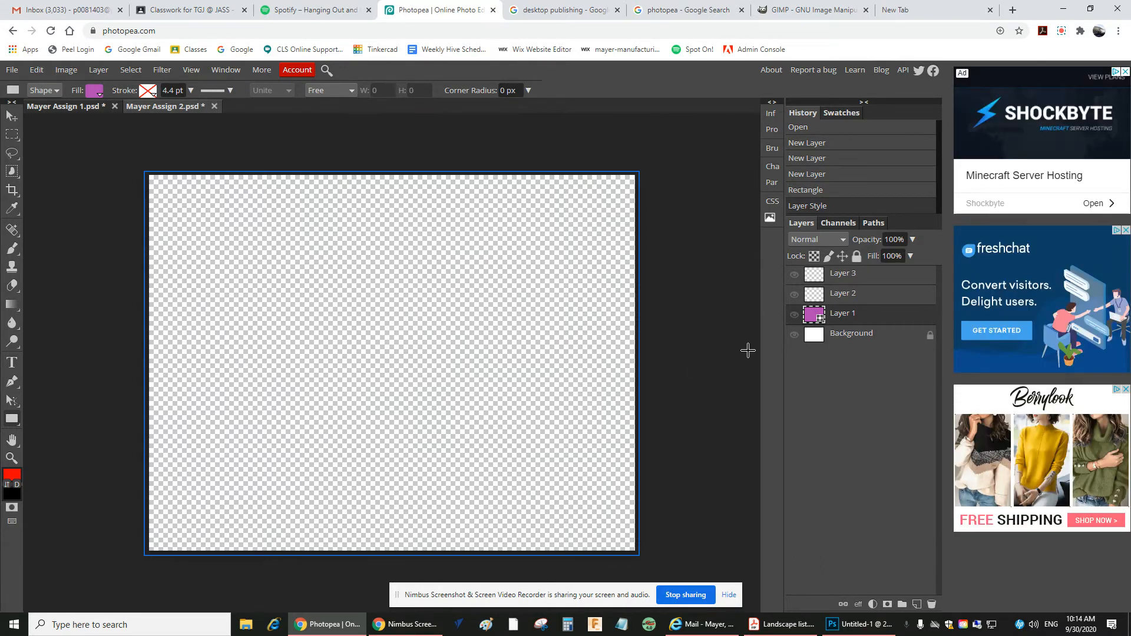
- Make the Background, Layer 1, Layer 2 and Layer 3 visible again
click(794, 335)
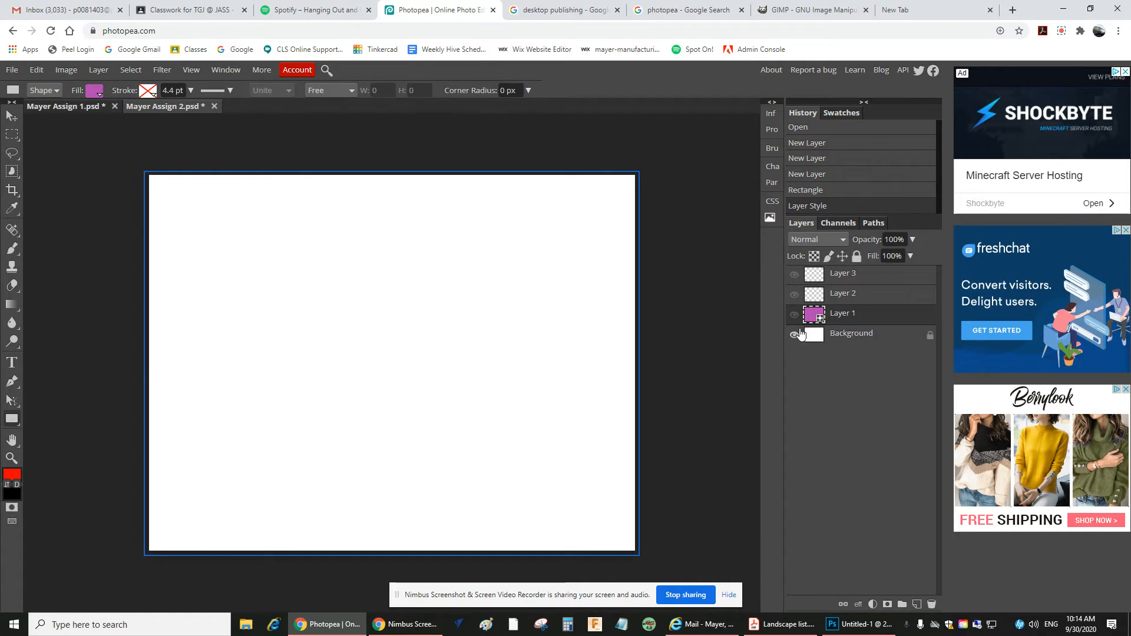
click(793, 315)
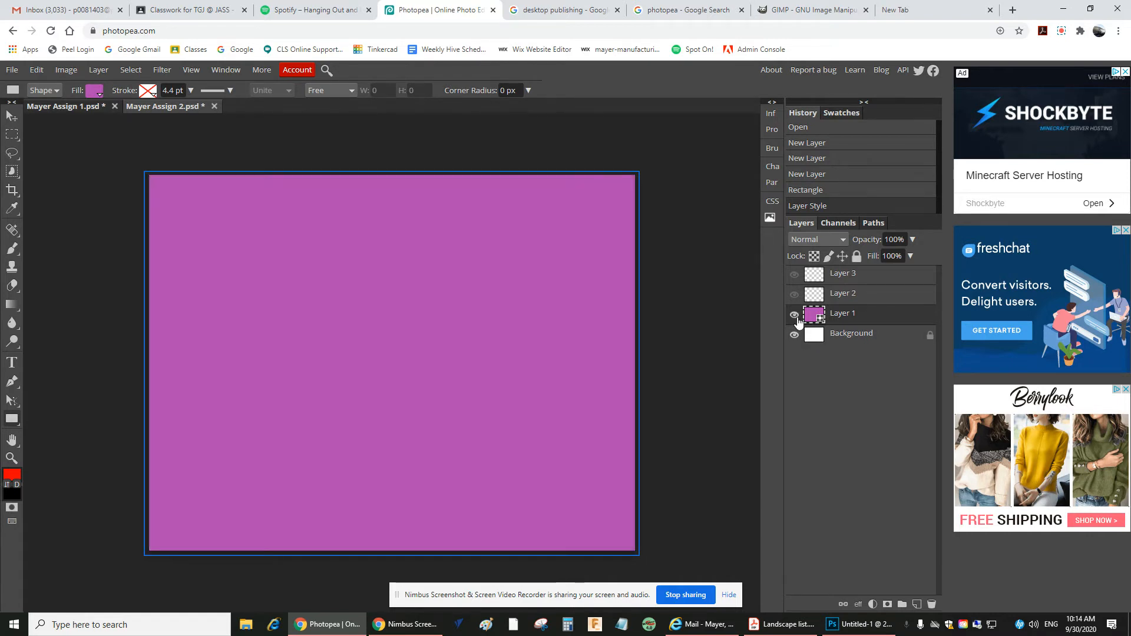
click(794, 295)
click(794, 275)
click(794, 294)
click(795, 295)
click(794, 275)
- On Layer 2, draw a rectangle from the canvas's upper-left corner, slightly smaller than the canvas, and fill it with light pink
click(876, 298)
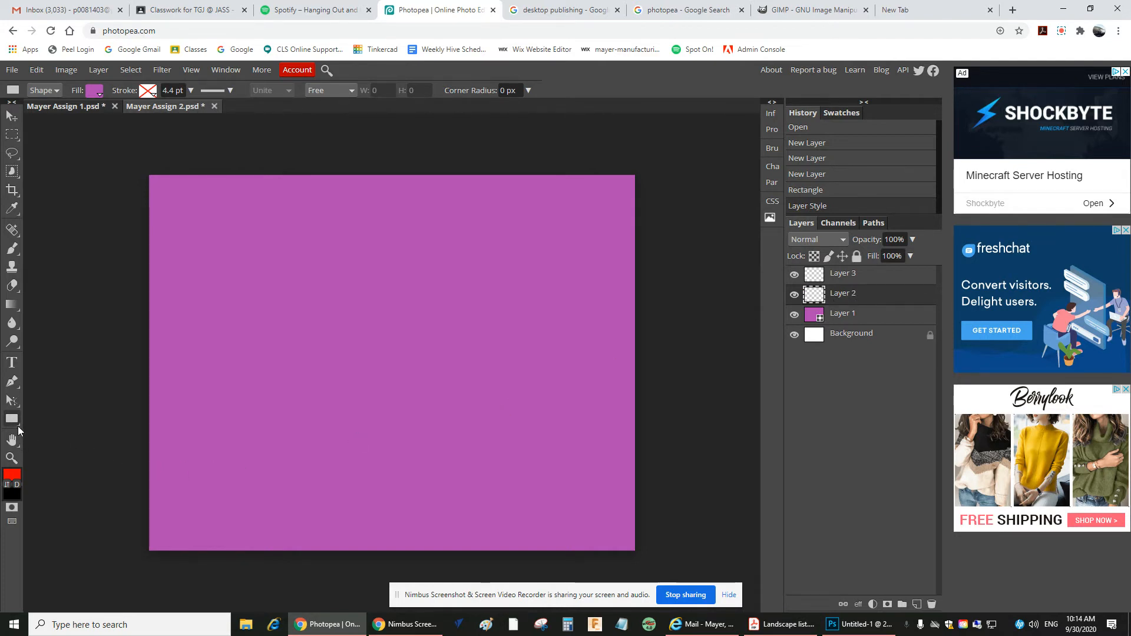
drag(145, 171, 606, 522)
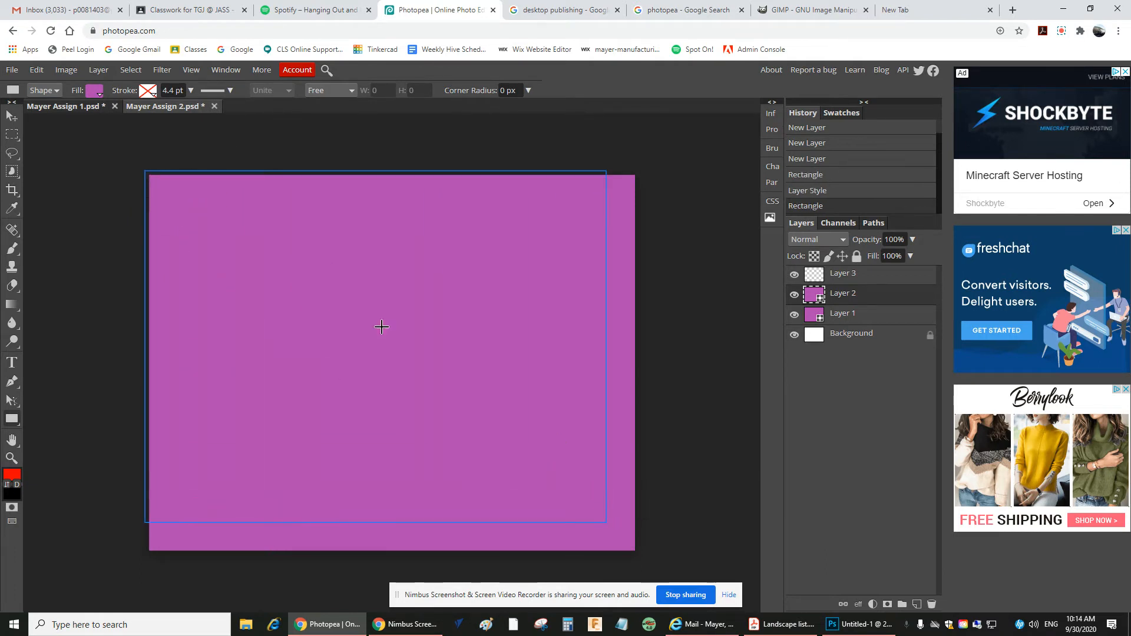
click(94, 92)
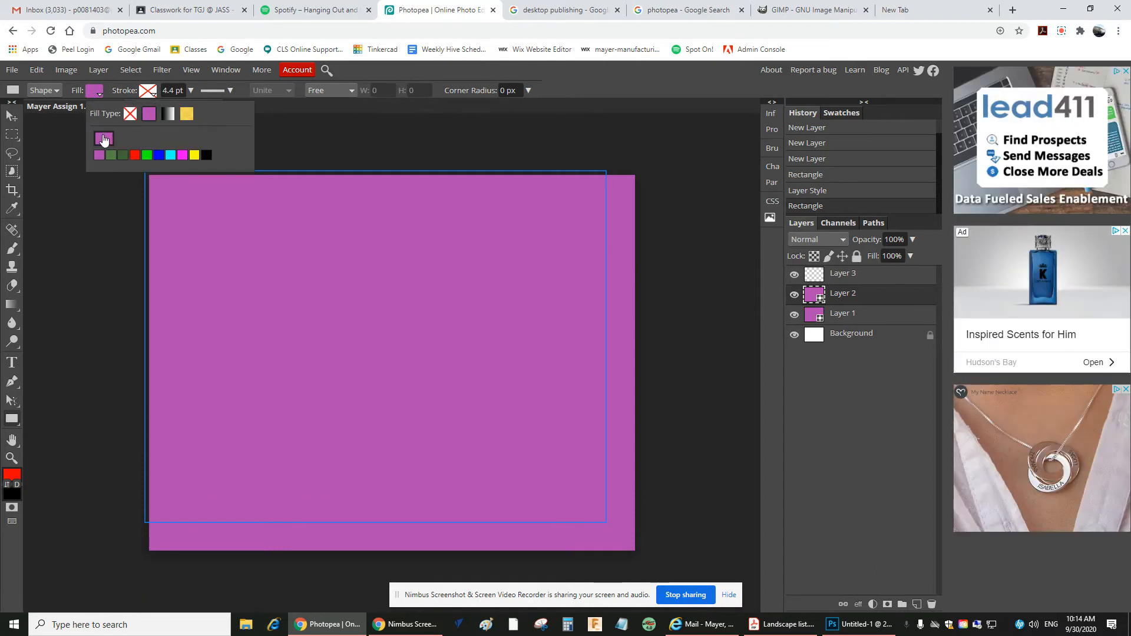
click(104, 140)
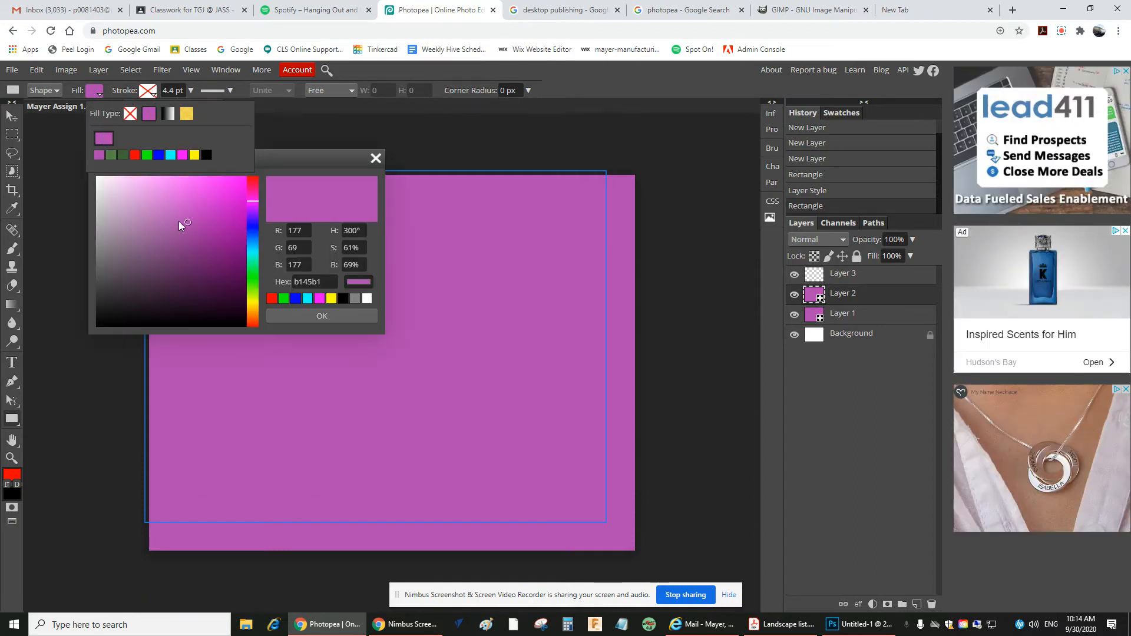
click(154, 184)
click(345, 316)
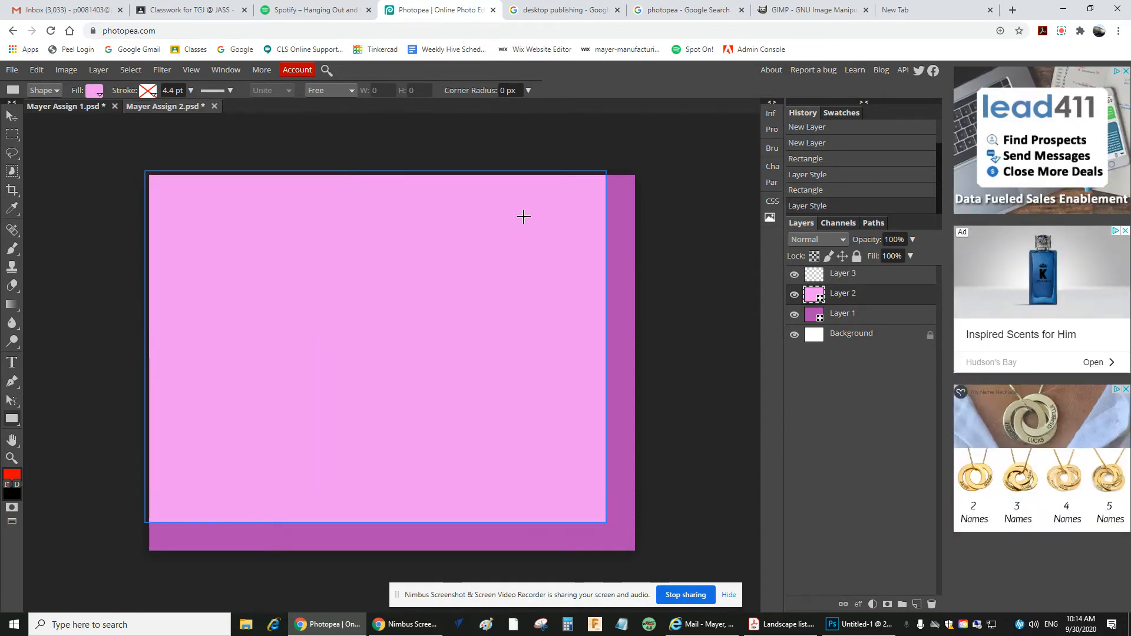
- Hide Layer 2 and Layer 1 to compare the stacked rectangles, and show both layers again
click(794, 293)
click(794, 313)
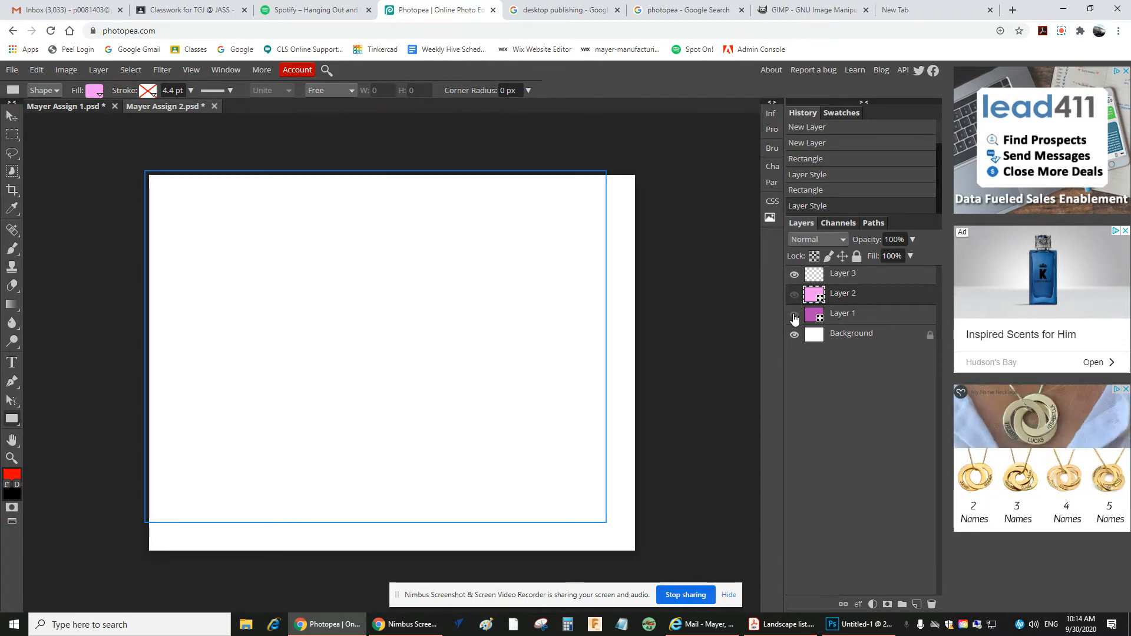
click(794, 314)
click(794, 295)
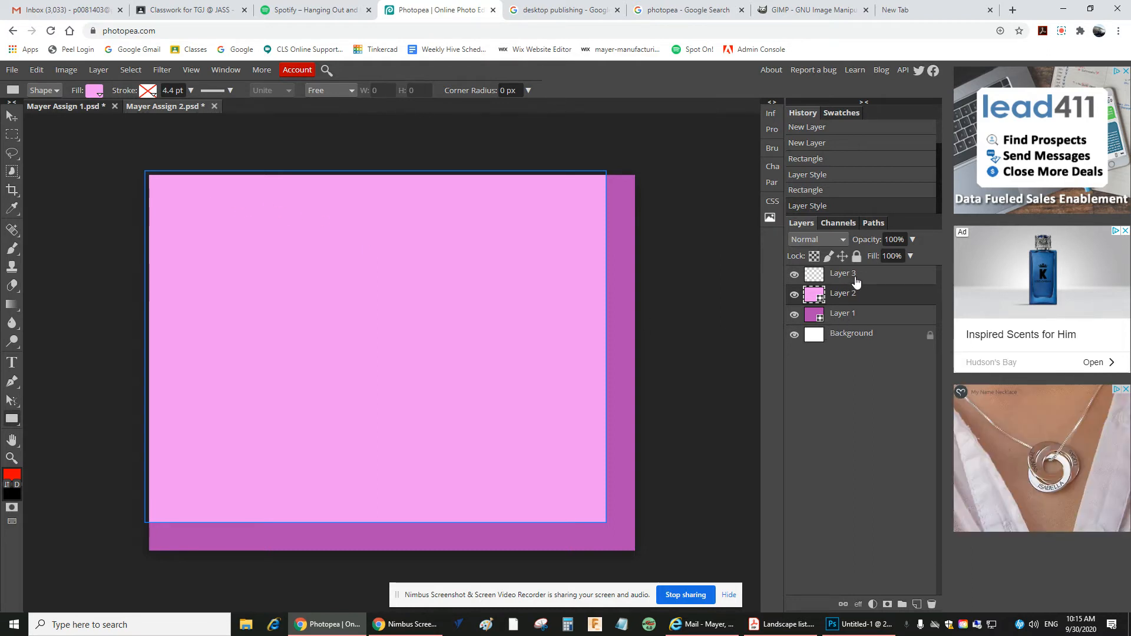
- Go through Layer 1, Layer 2 and Layer 3 as the active layer, finishing with Layer 1 selected
click(862, 324)
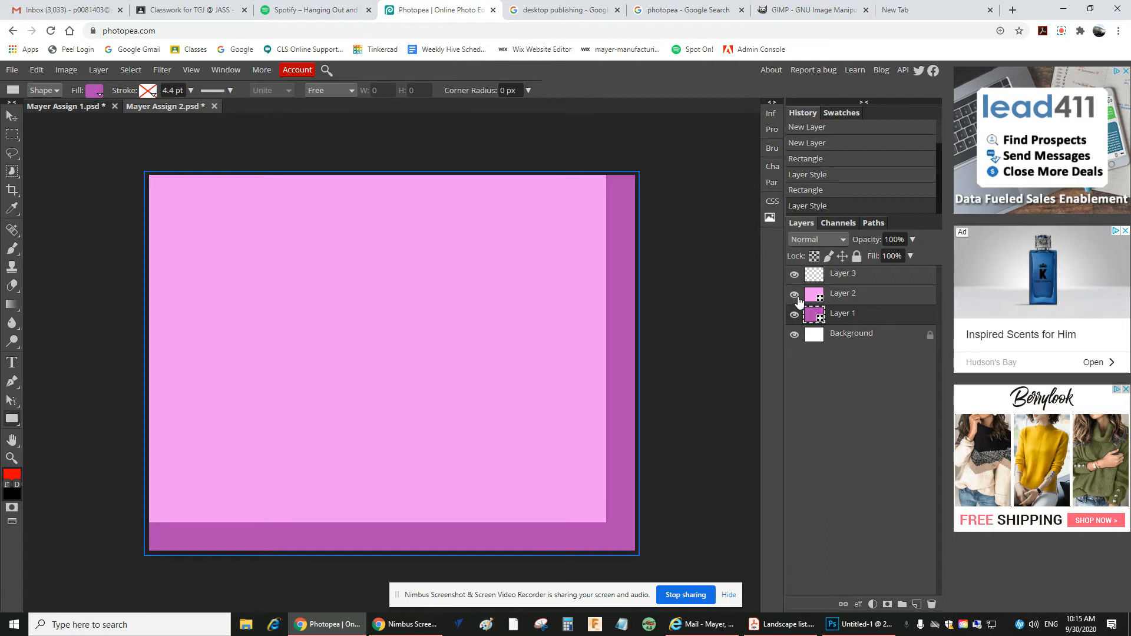
click(873, 300)
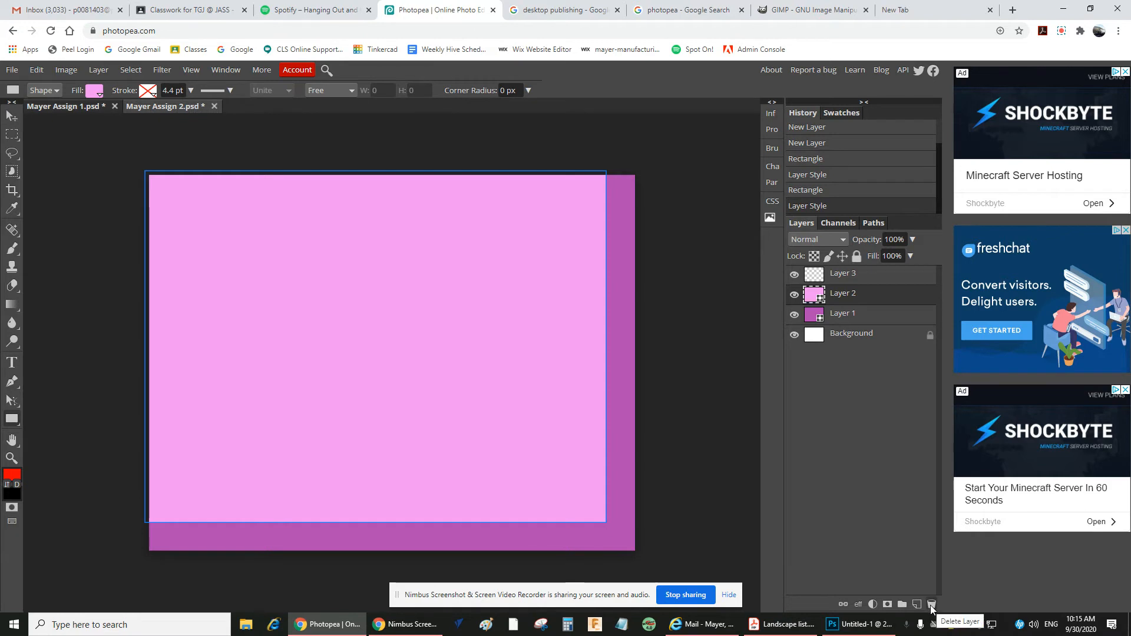
click(878, 320)
click(878, 278)
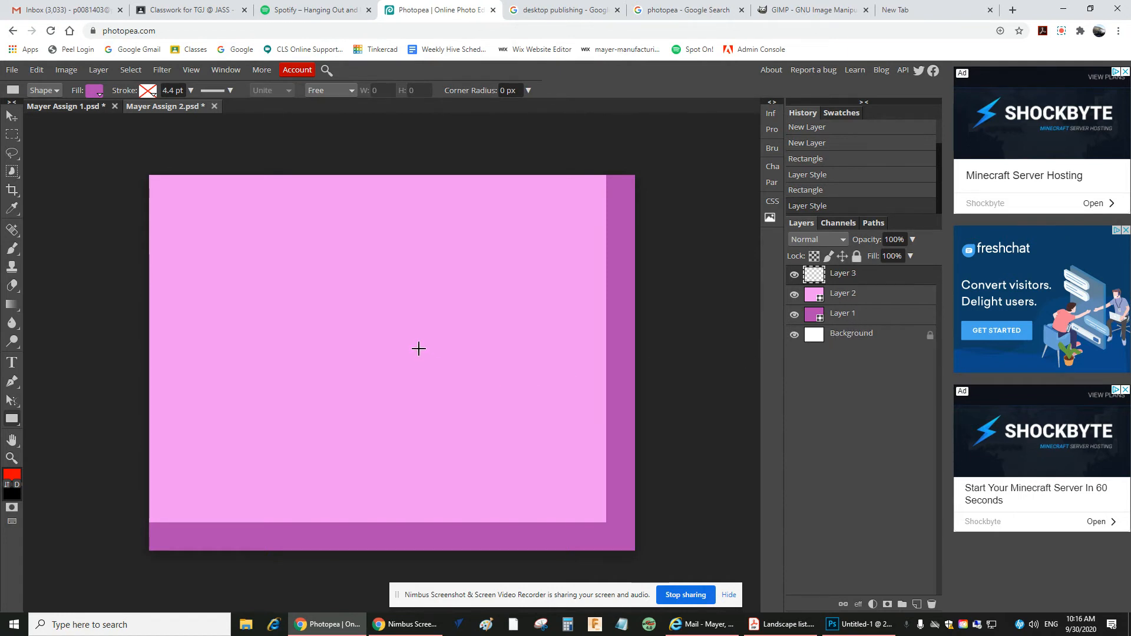
click(848, 320)
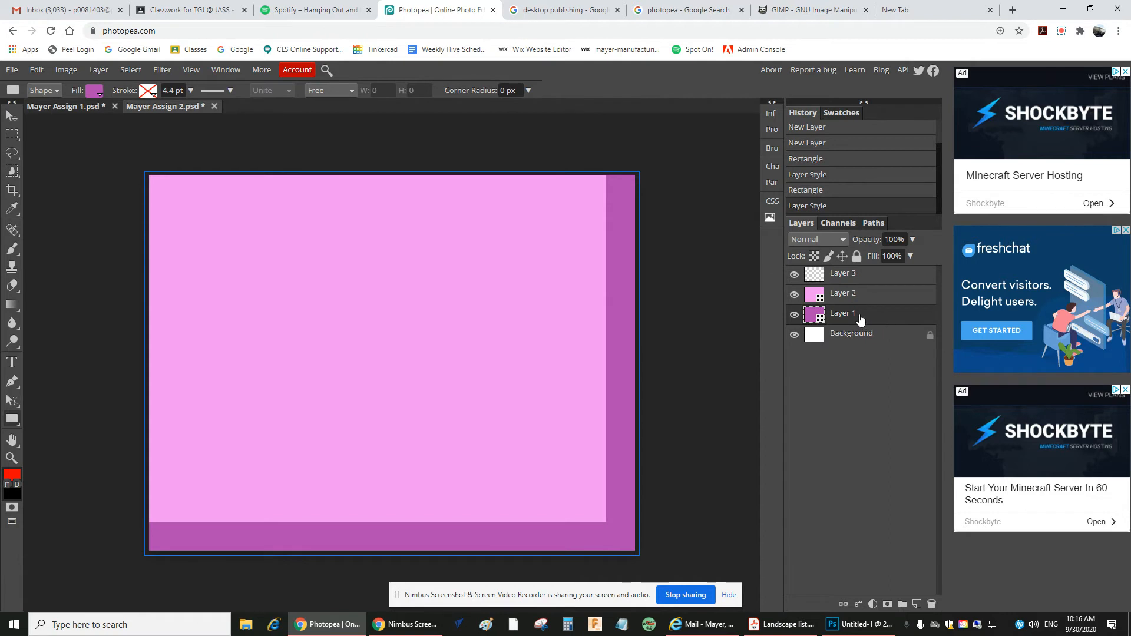
- Rename Layer 1 as Background Colour
double_click(844, 315)
text(B)
text(ackgrou)
text(nd C)
text(olour)
key(Return)
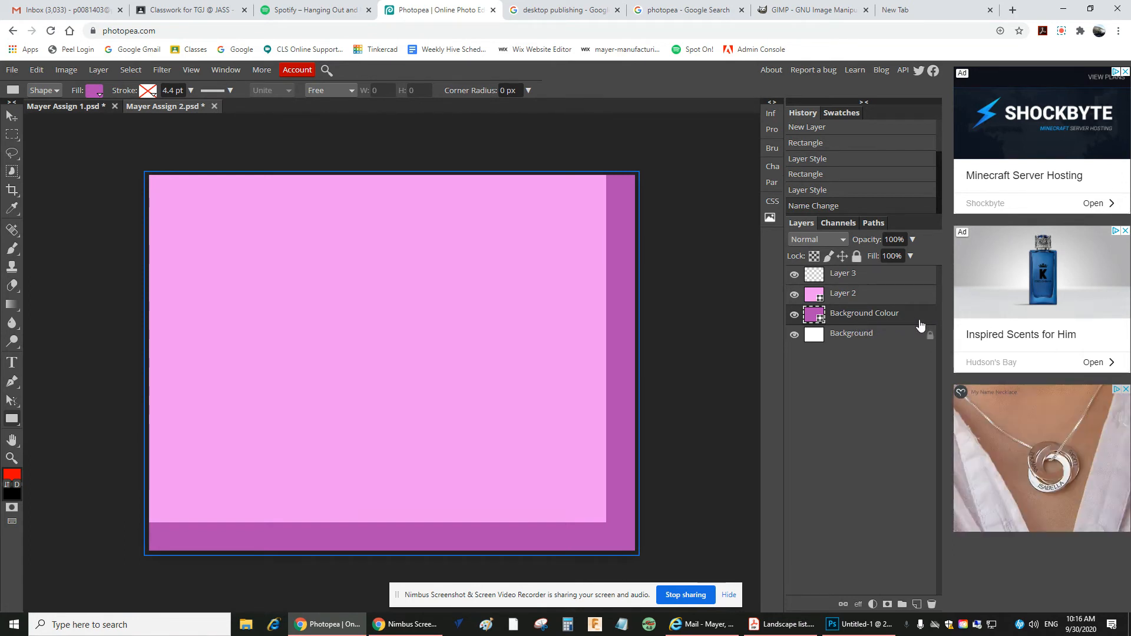
- Lock the Background Colour layer completely, unlock it, and lock it again
click(856, 257)
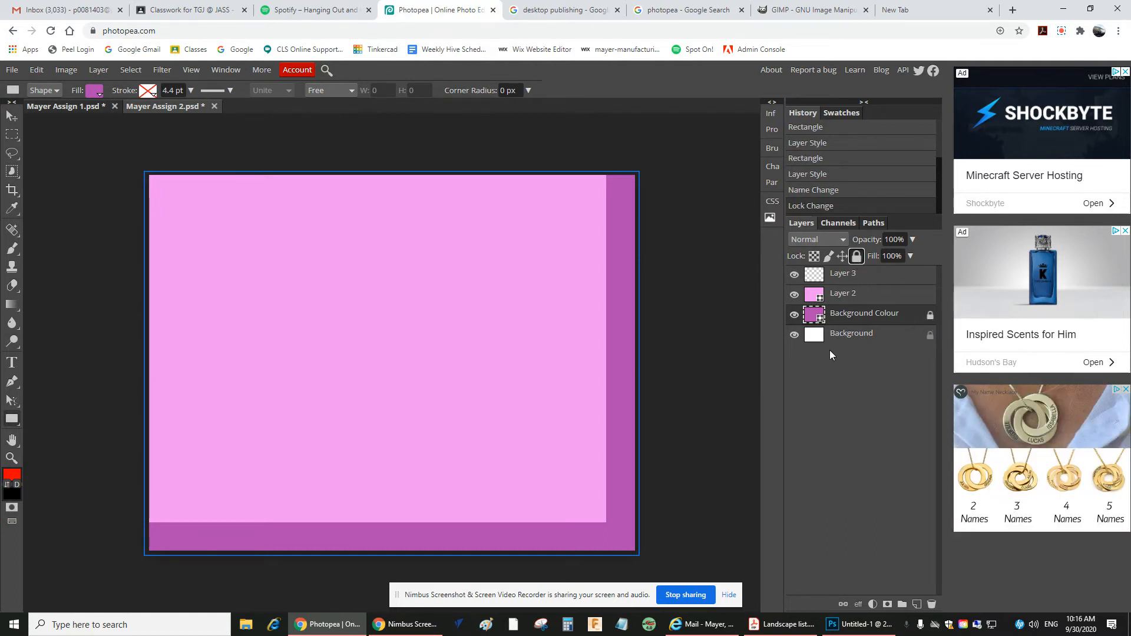
click(928, 318)
click(857, 258)
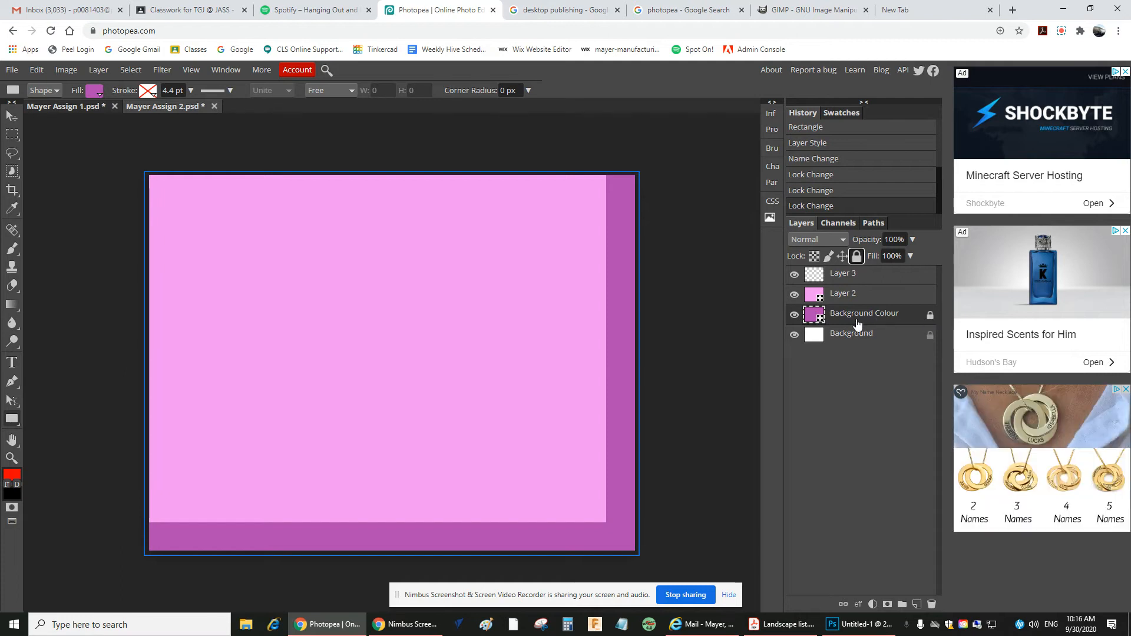
- Hide and show the locked Background Colour layer twice to check its visibility toggle
click(795, 315)
click(795, 315)
click(795, 316)
click(795, 316)
- With Layer 3 active, draw a wide text box across the middle of the canvas and enter "Hello There"
click(877, 276)
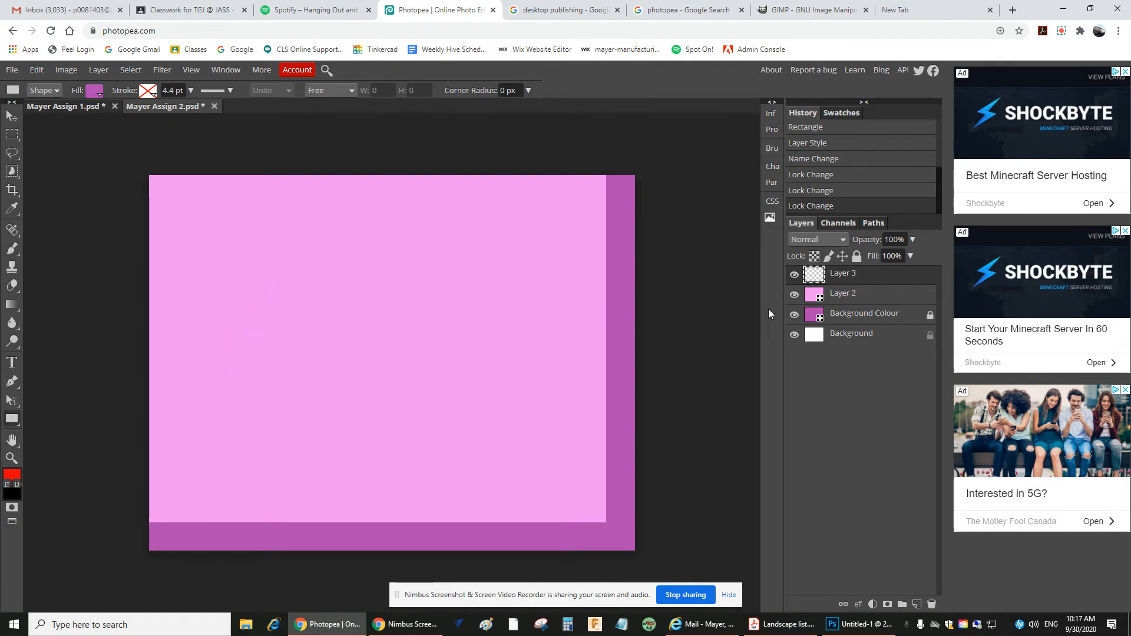
click(13, 363)
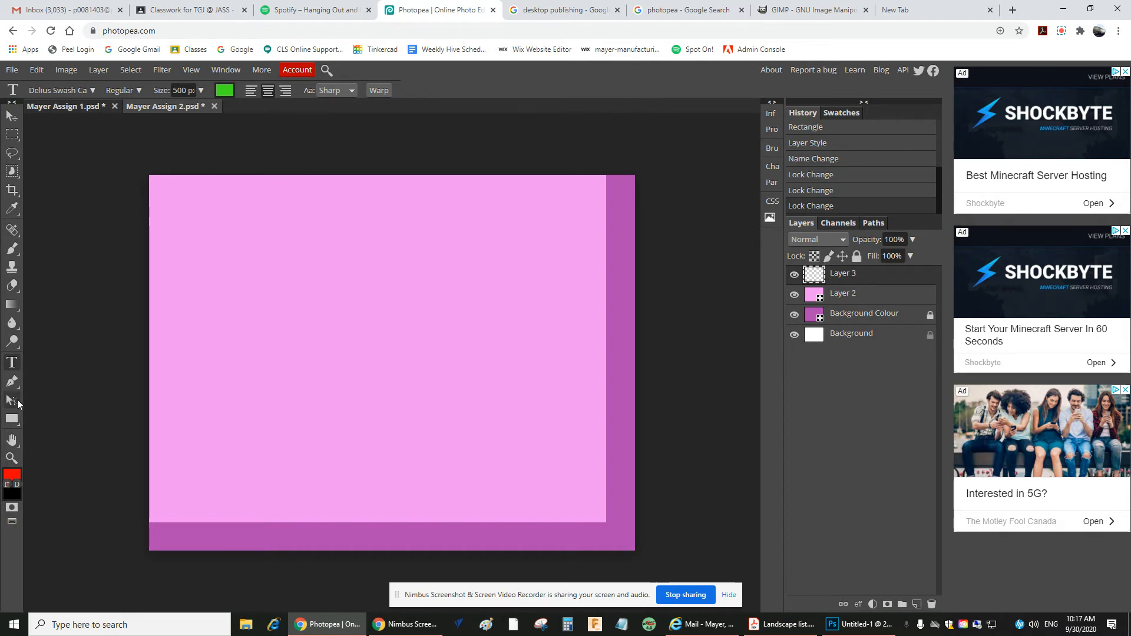
drag(248, 303, 540, 378)
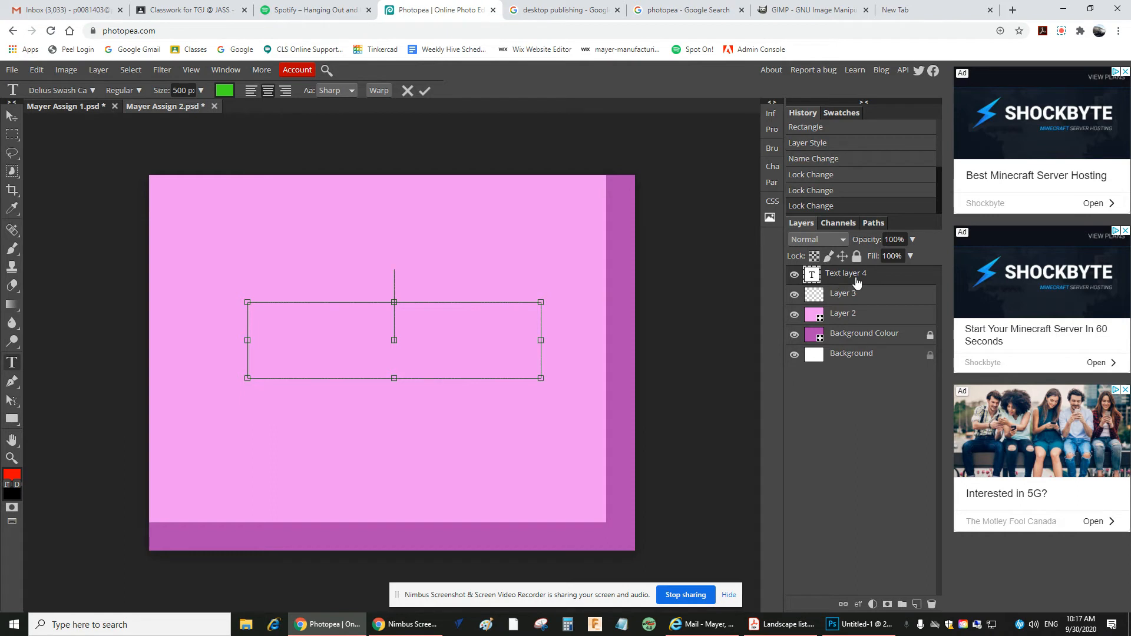
text(Heloo)
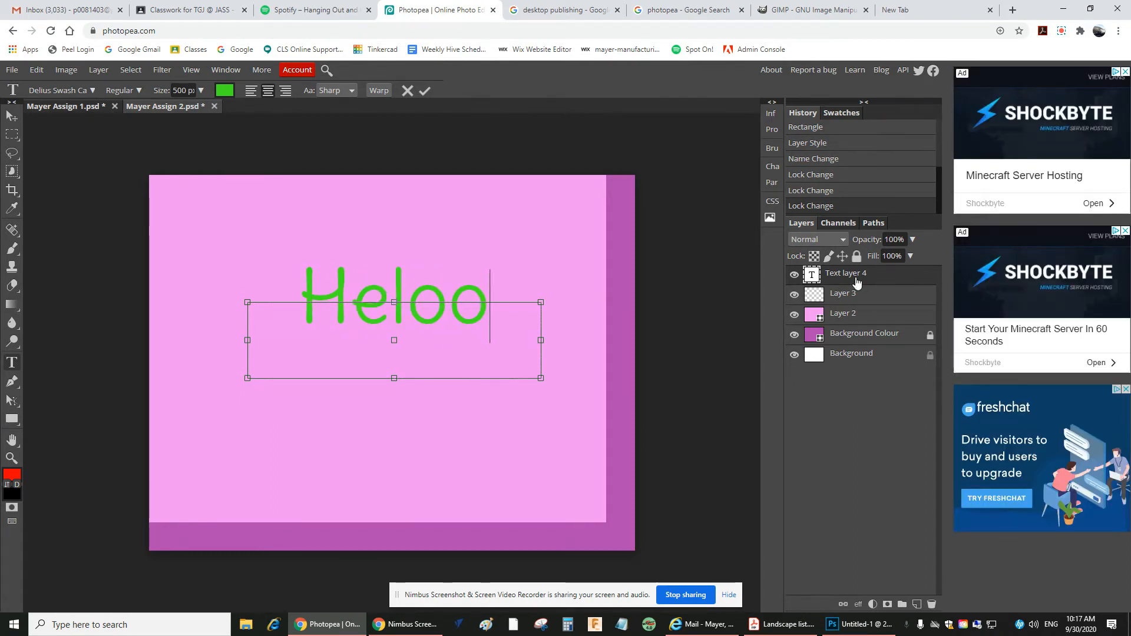
key(BackSpace)
key(BackSpace)
text(lo There)
- Change the wording in the text box to "Hello!!"
key(BackSpace)
key(BackSpace)
key(BackSpace)
key(BackSpace)
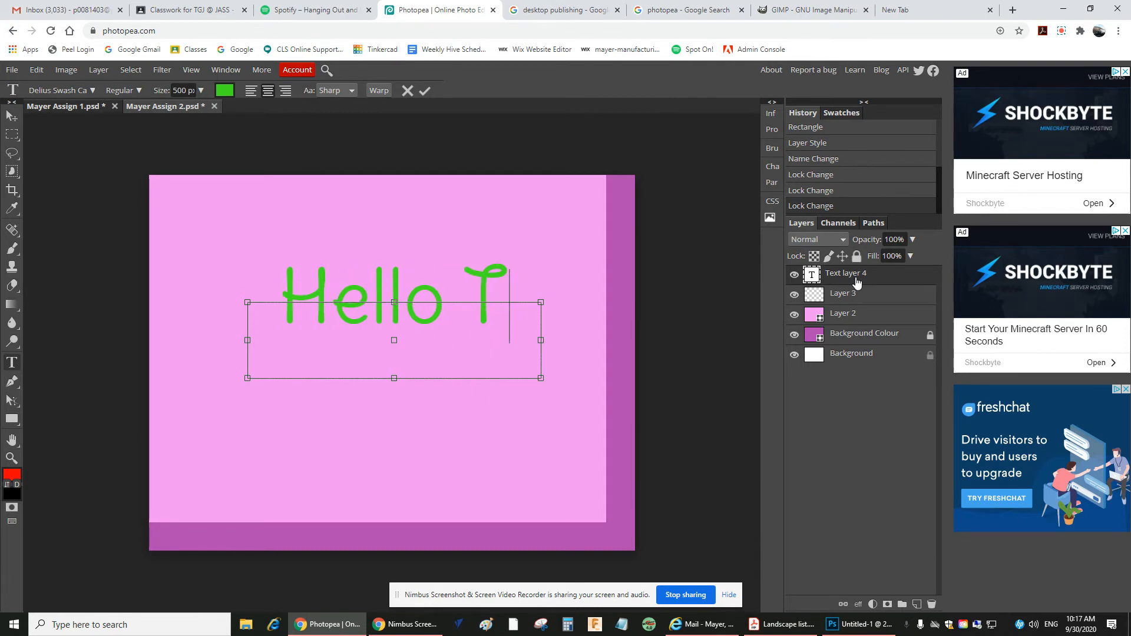
key(BackSpace)
key(BackSpace)
text(!!)
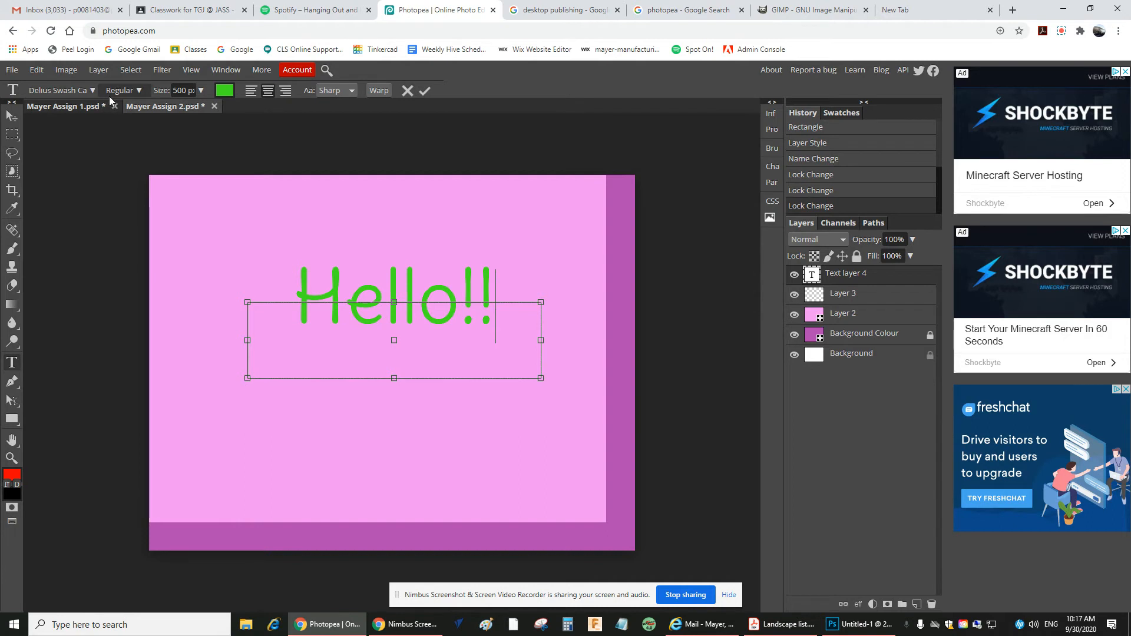
- Look at the available fonts and styles, and try to set the size to 150 px without selecting the text
click(91, 91)
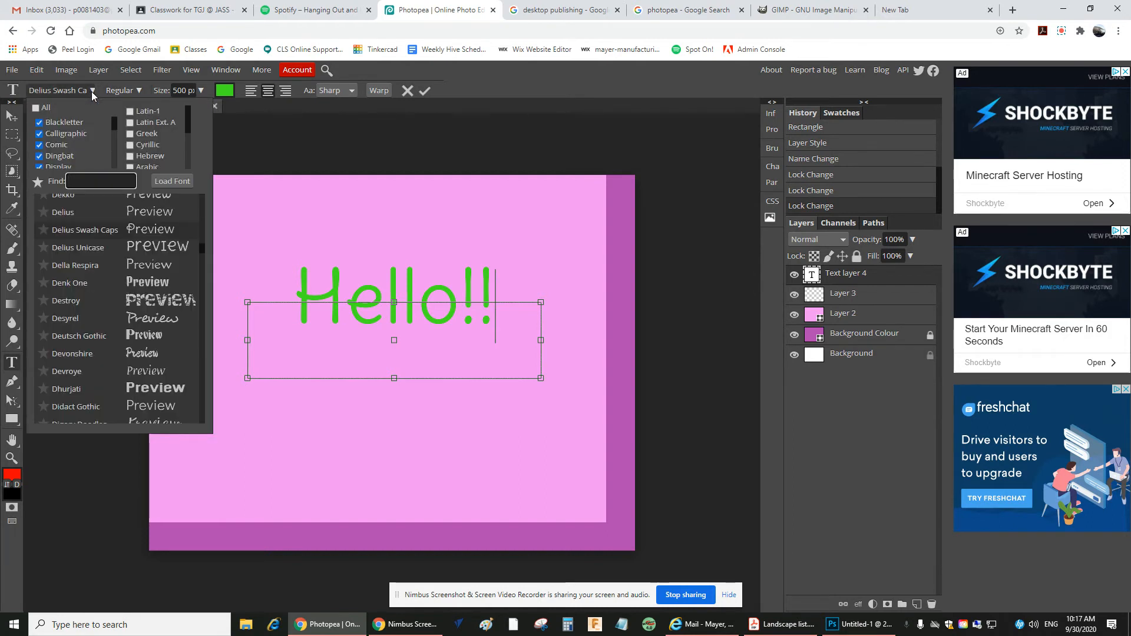
click(140, 91)
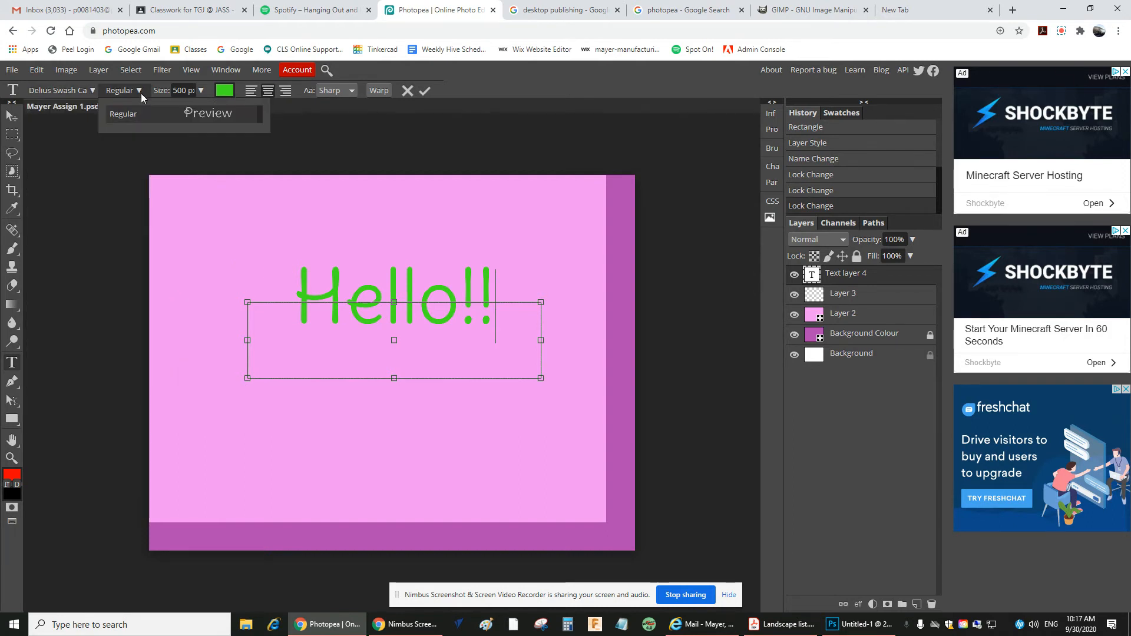
click(202, 91)
click(202, 91)
mouse_move(206, 109)
mouse_down()
mouse_move(170, 114)
mouse_move(207, 117)
mouse_up()
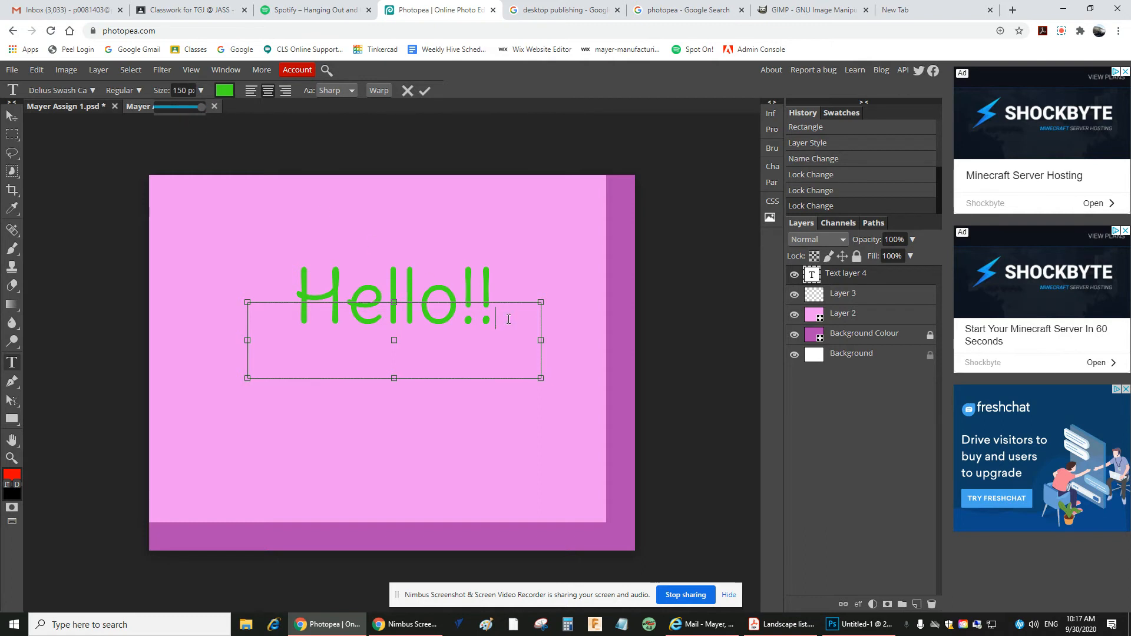
- Select the "Hello!!" text, shrink it to 26 px and enlarge it to 150 px
drag(498, 317, 309, 304)
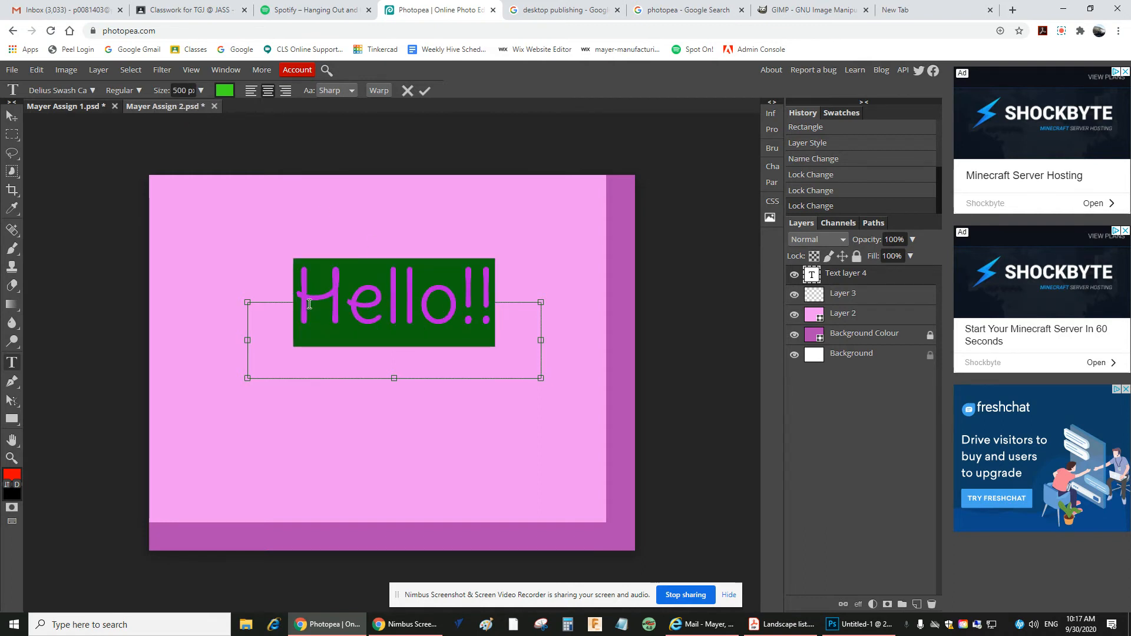
click(201, 91)
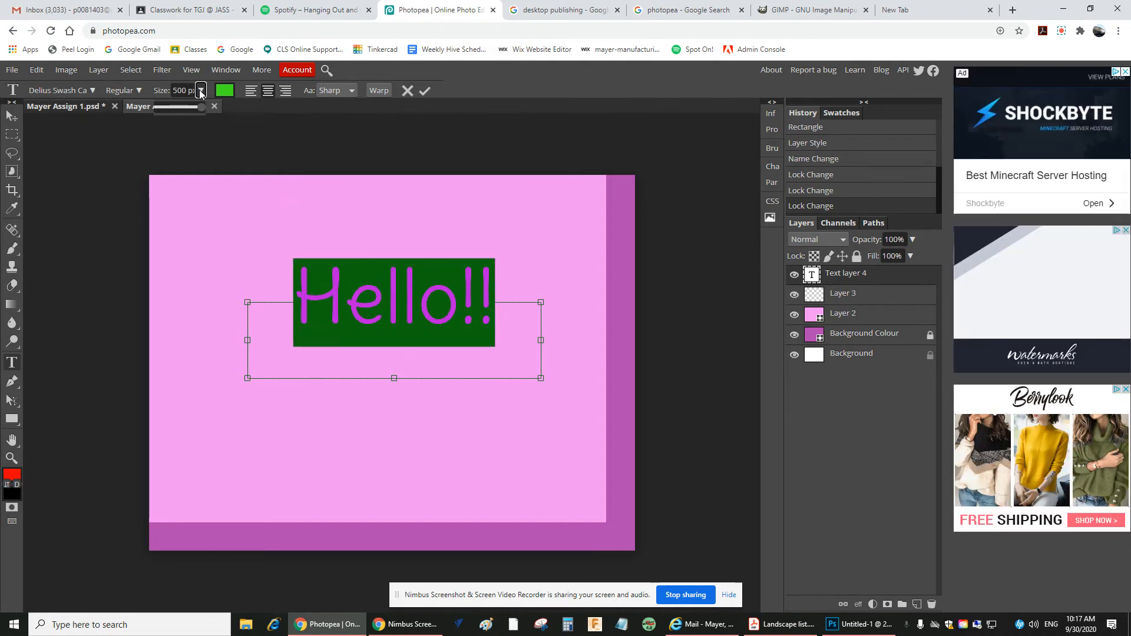
mouse_move(199, 112)
mouse_down()
mouse_move(182, 114)
mouse_move(212, 116)
mouse_move(181, 119)
mouse_up()
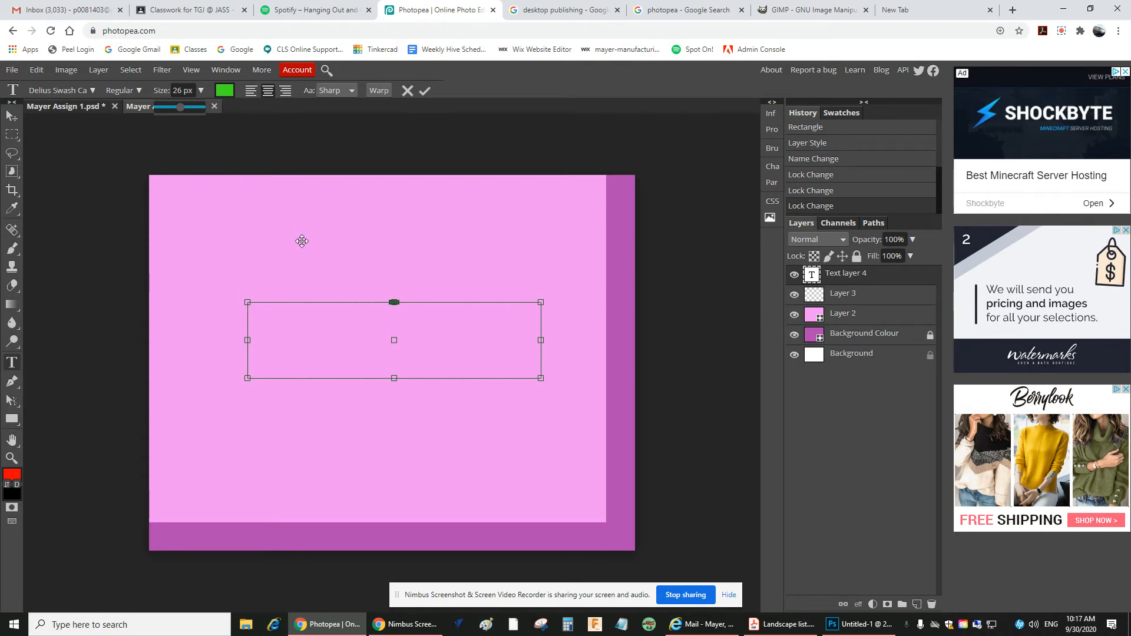
drag(182, 110, 205, 118)
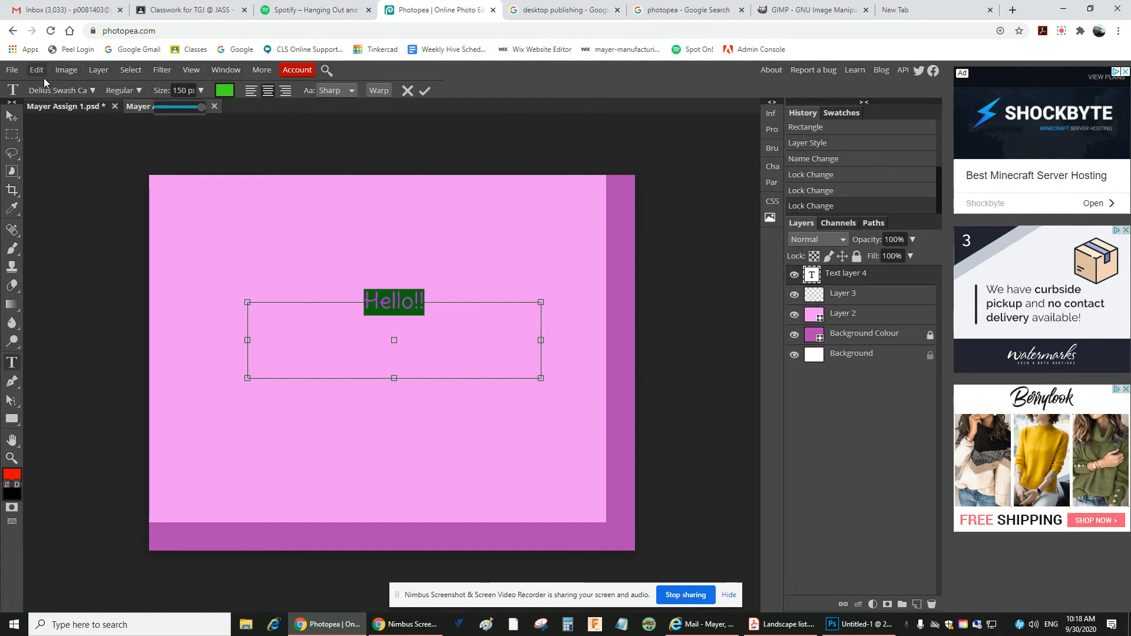
- Set the selected text's size to 500 px and increase it to 600 px
click(184, 90)
text(500)
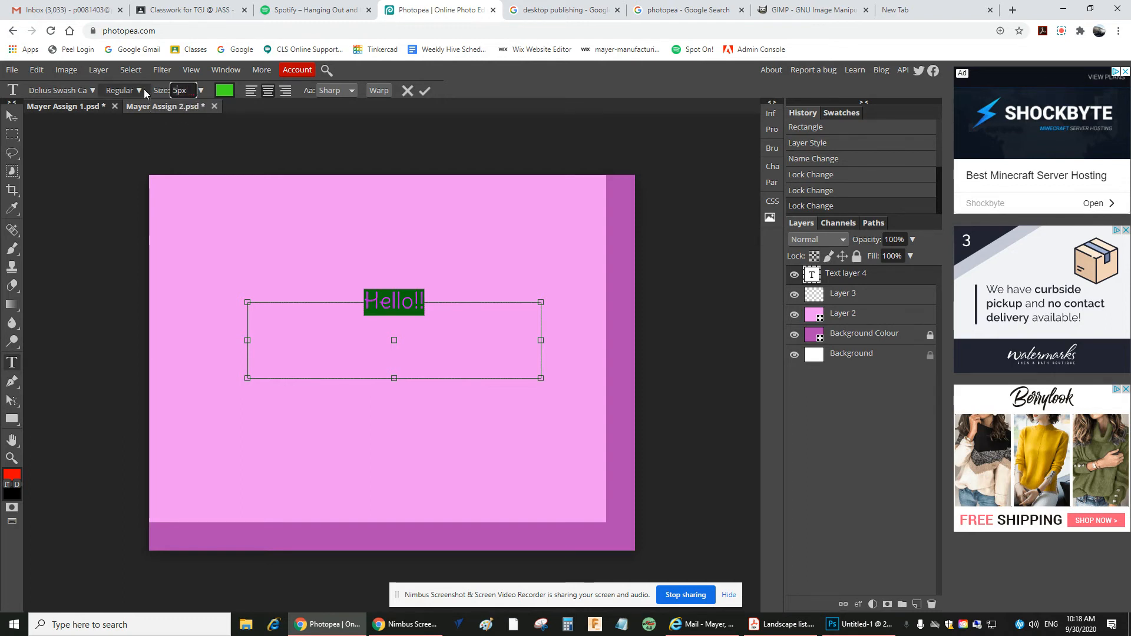
key(Return)
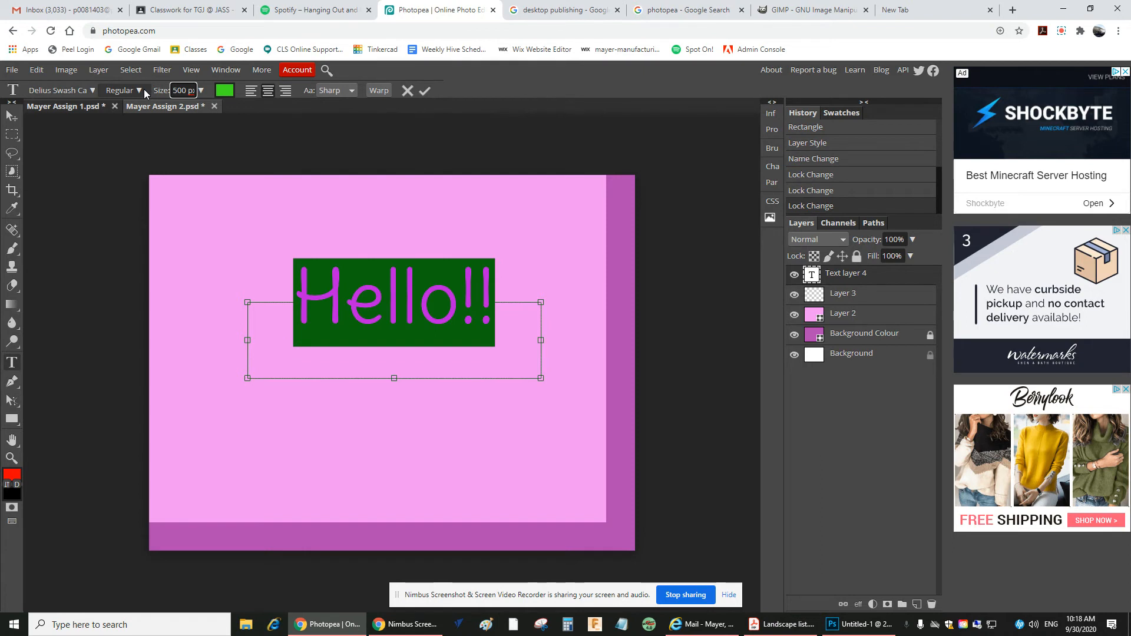
click(184, 89)
text(800)
key(Return)
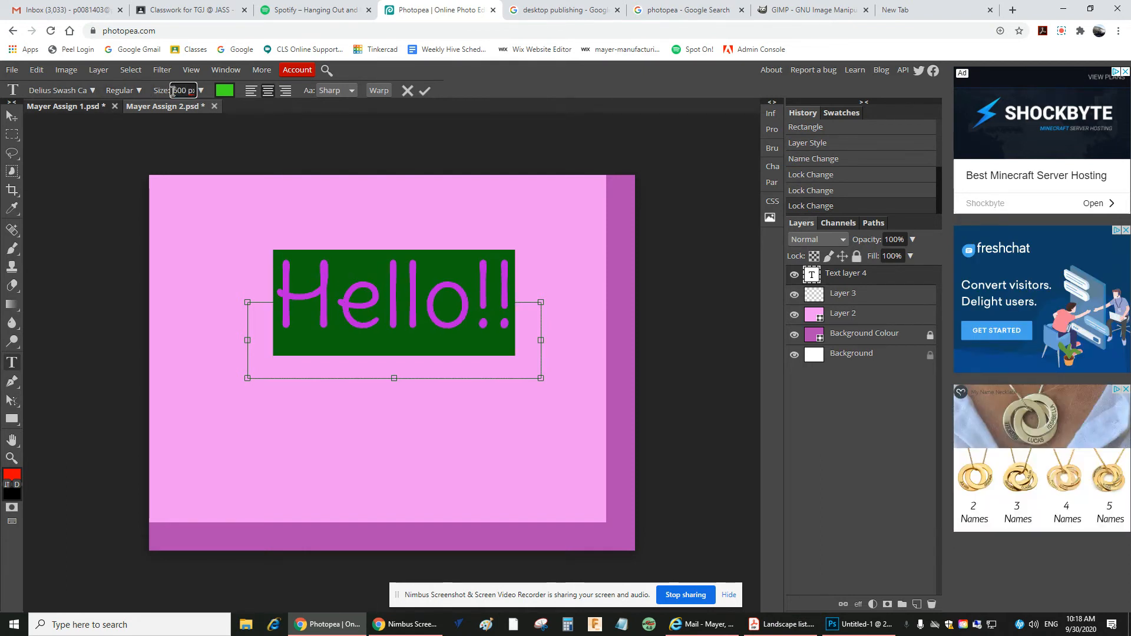
- Change the text colour to dark purple, hex 61065b, and commit the text
click(224, 90)
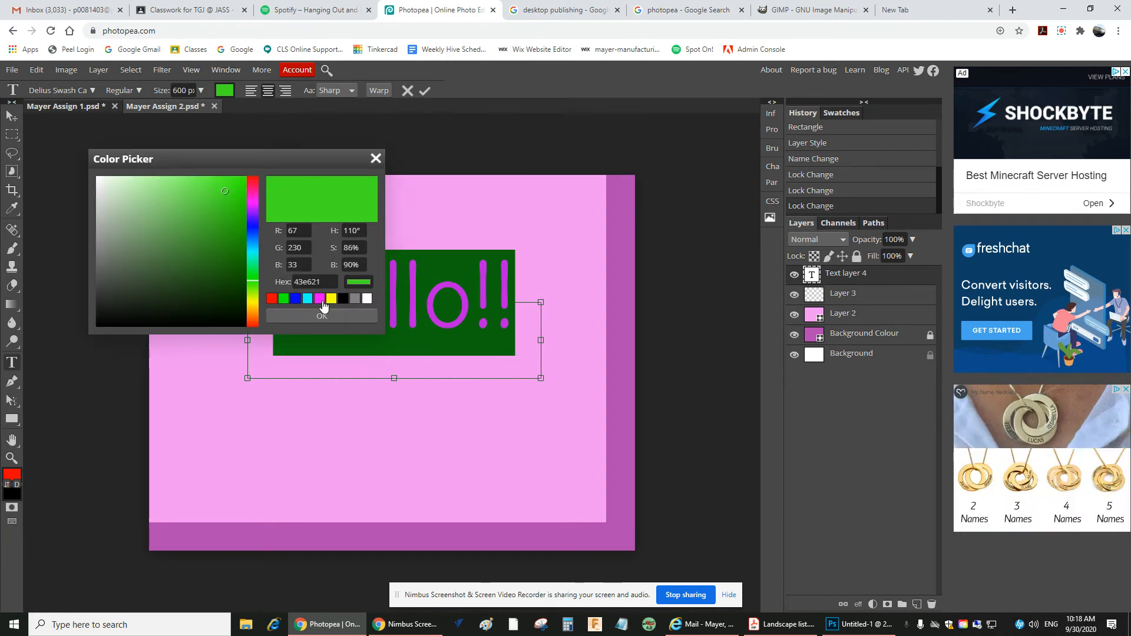
click(253, 199)
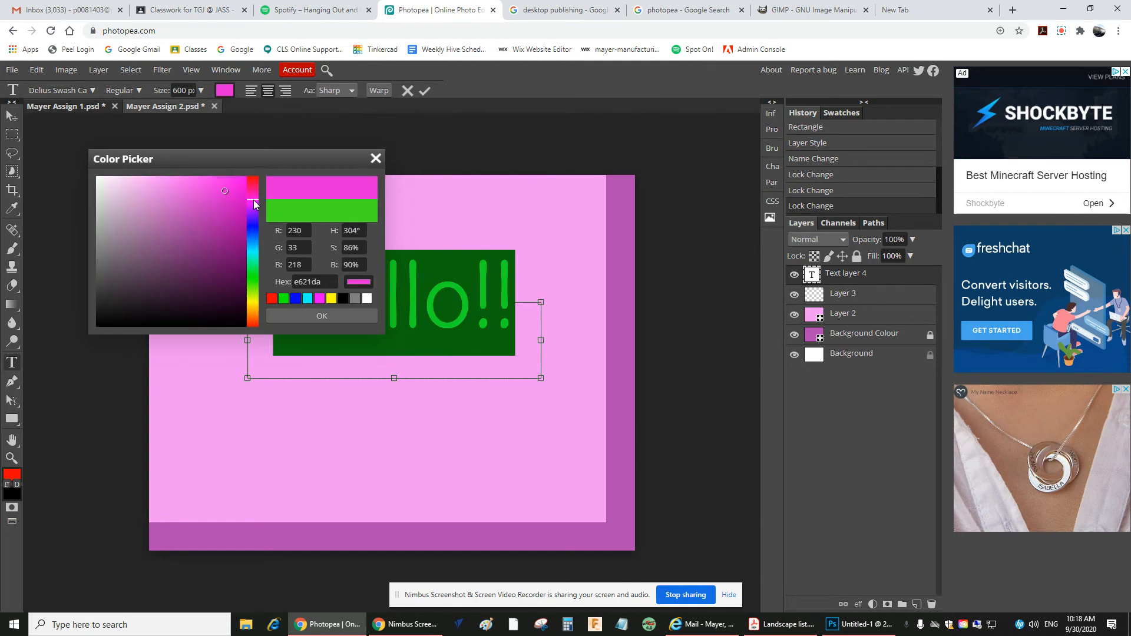
click(237, 269)
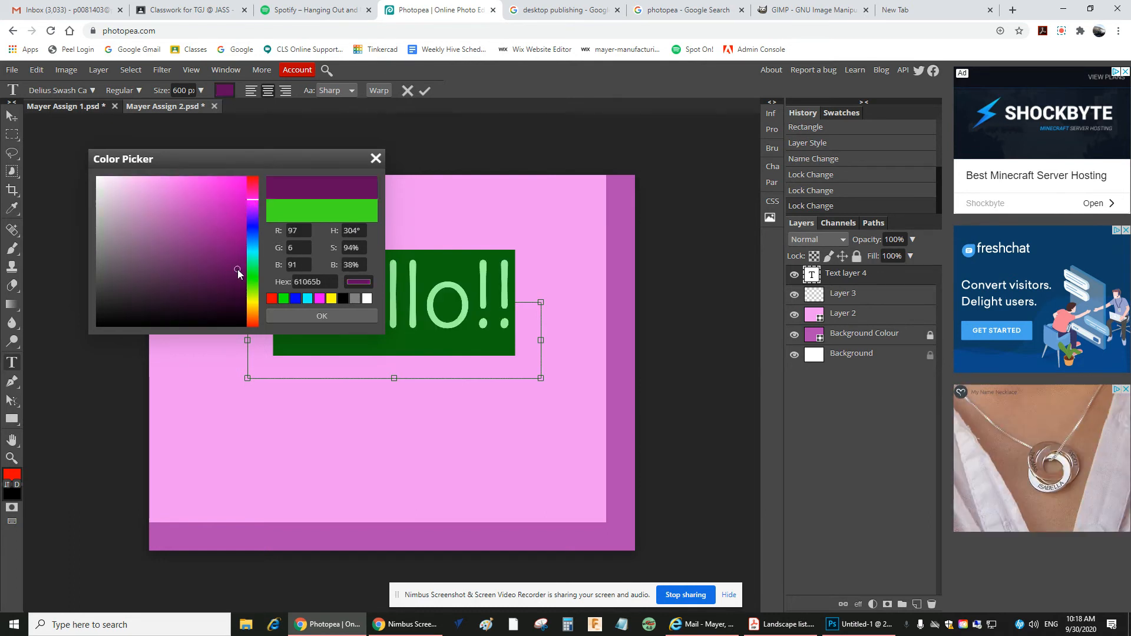
click(321, 316)
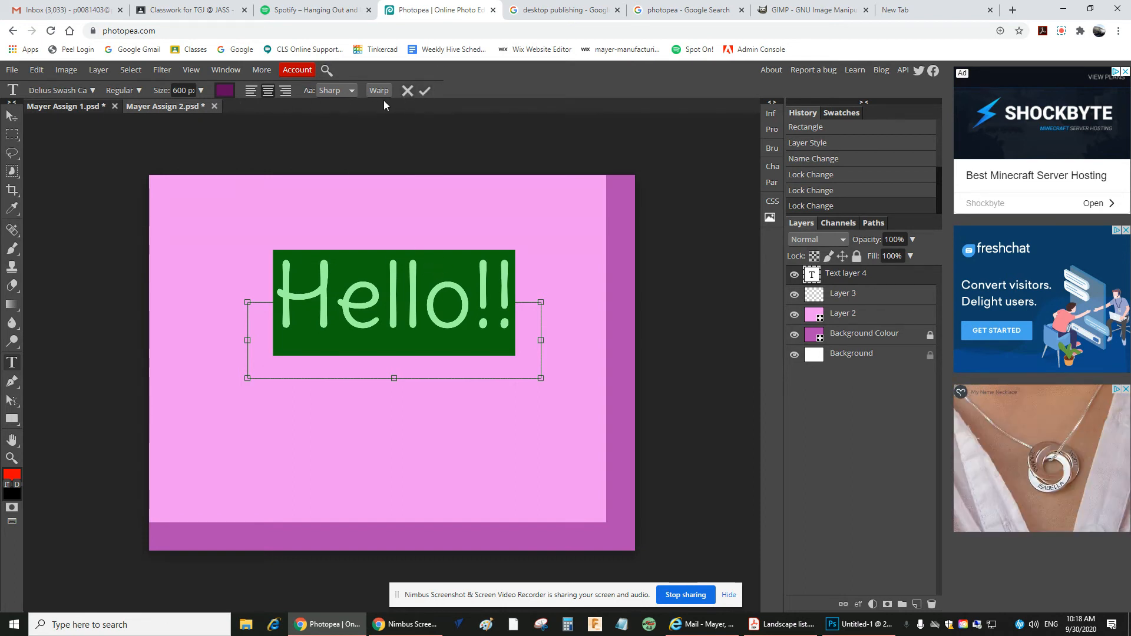
click(424, 91)
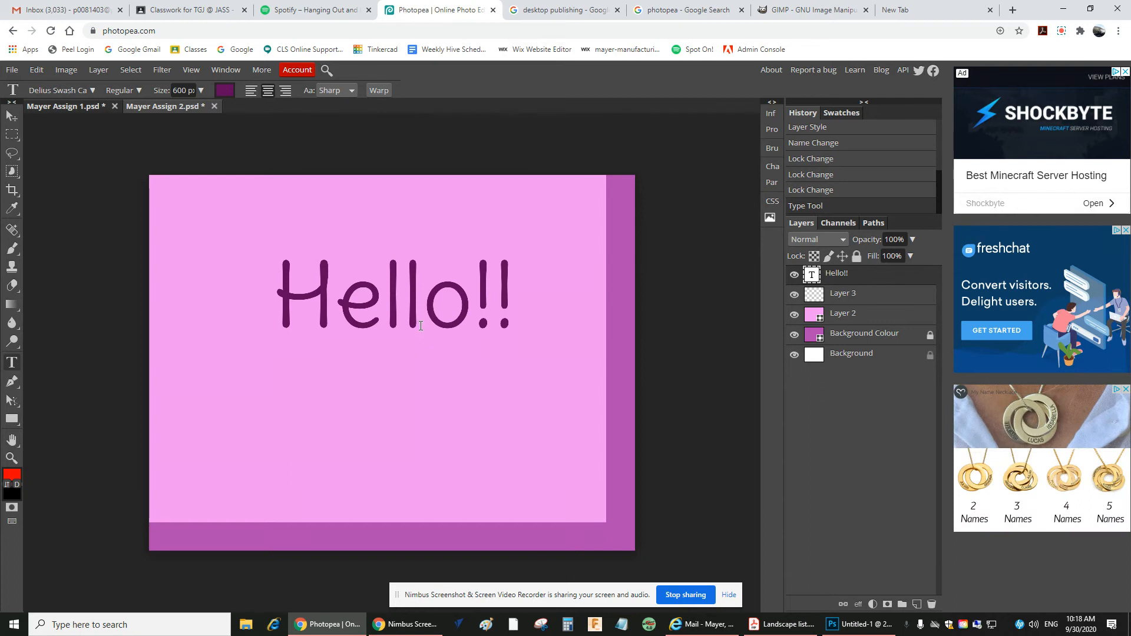
- Hide and show the Hello!! text layer, and delete the empty Layer 3
click(794, 276)
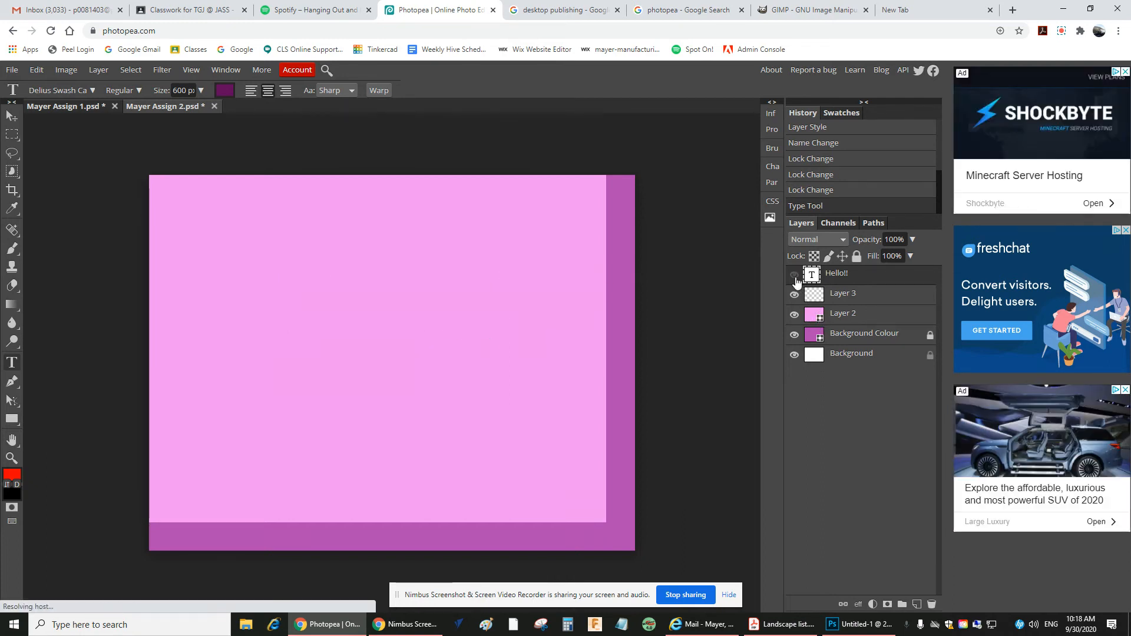
click(794, 276)
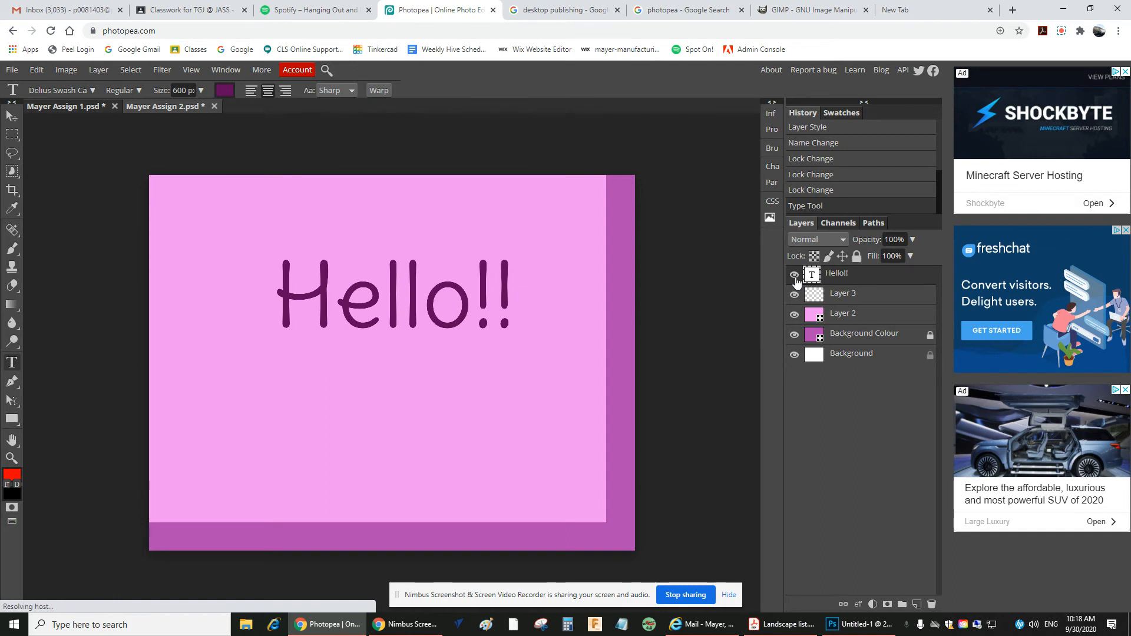
click(864, 298)
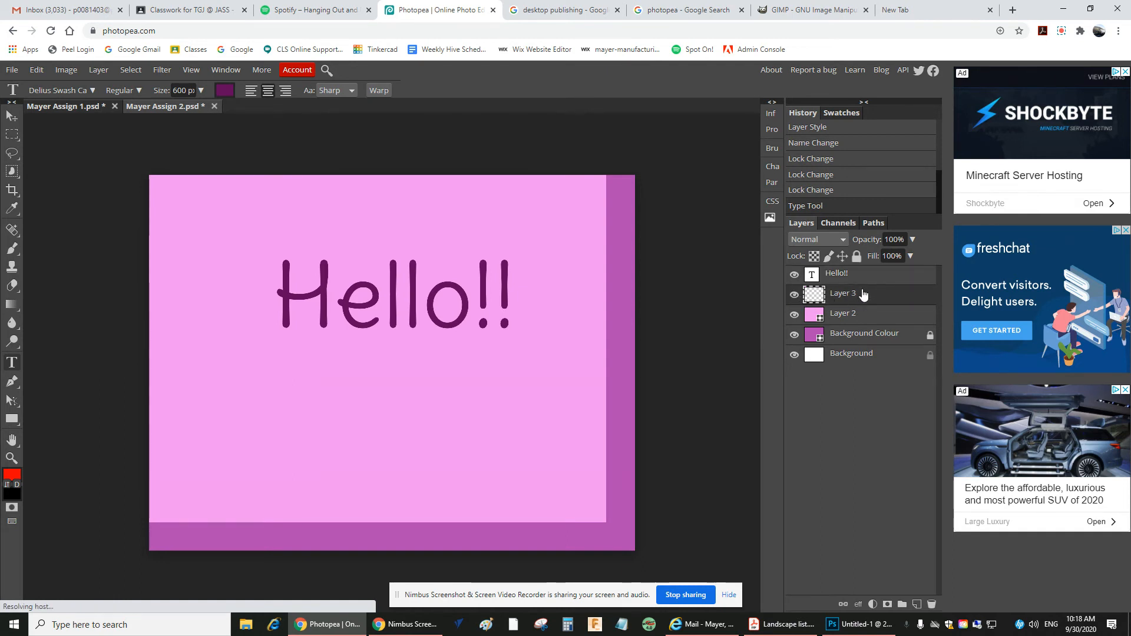
click(891, 322)
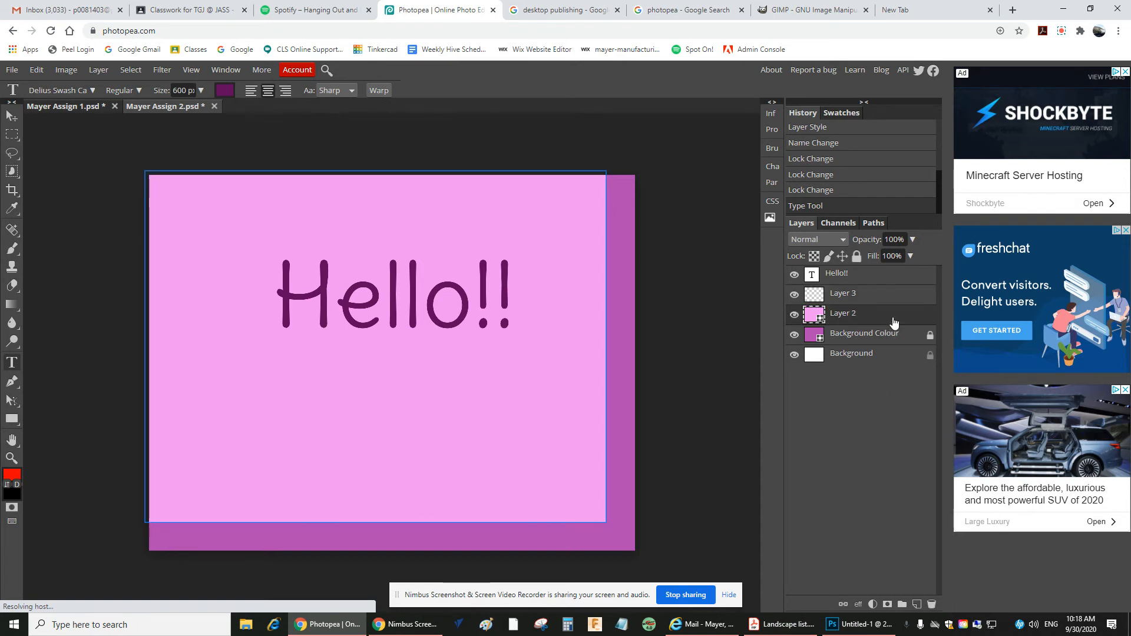
click(894, 296)
click(932, 604)
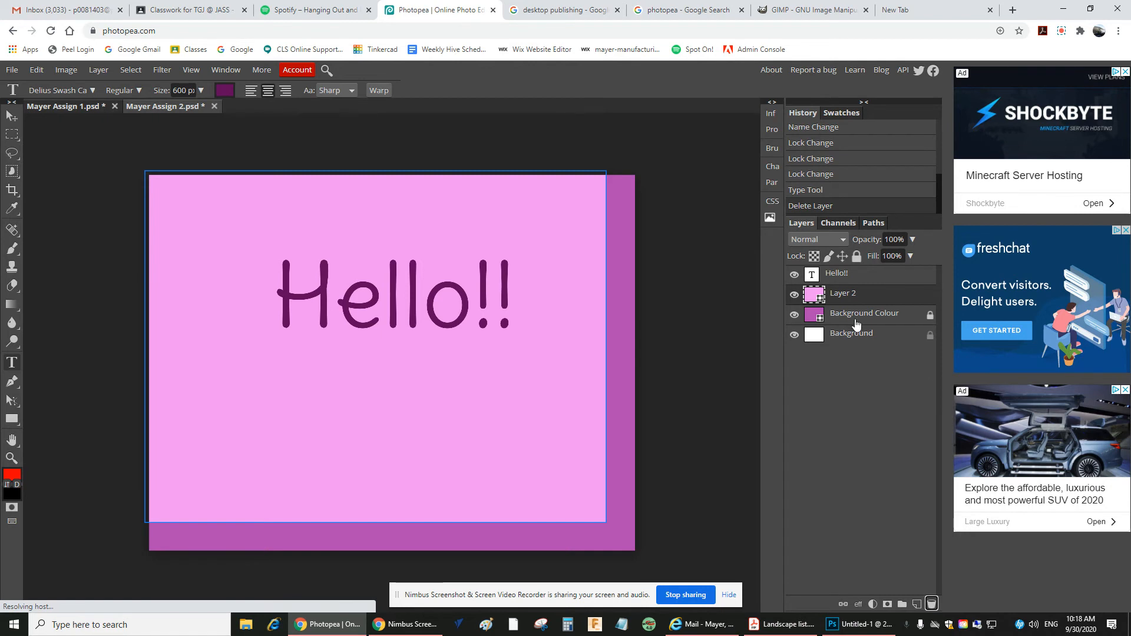
- Lock the Hello!! layer, try to edit its text, unlock it and place the cursor in the text
click(838, 279)
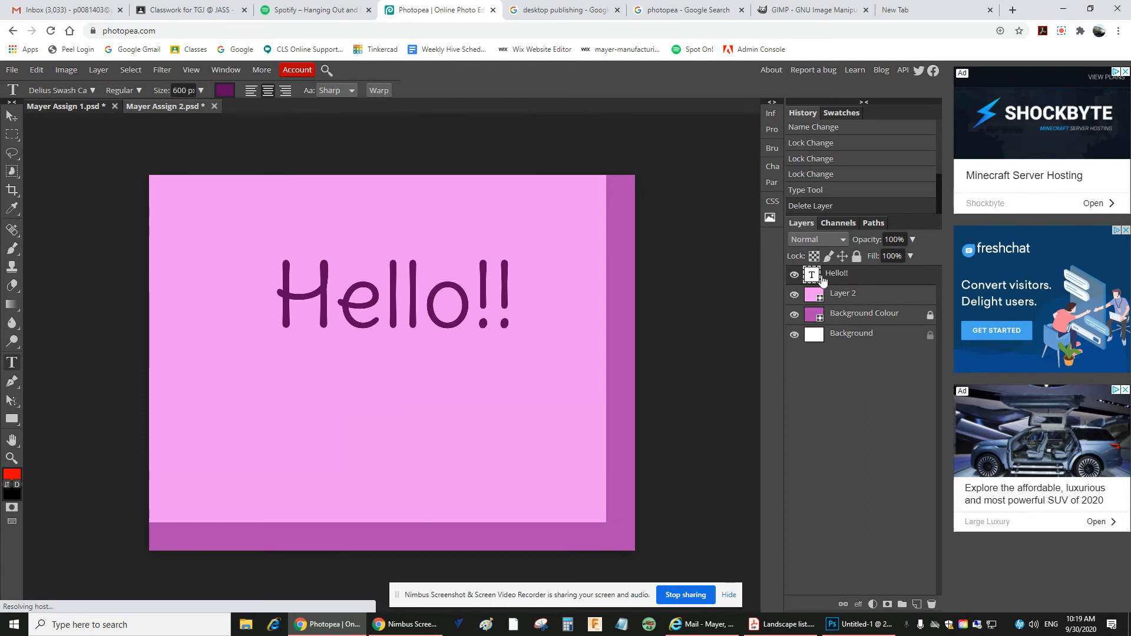
click(858, 256)
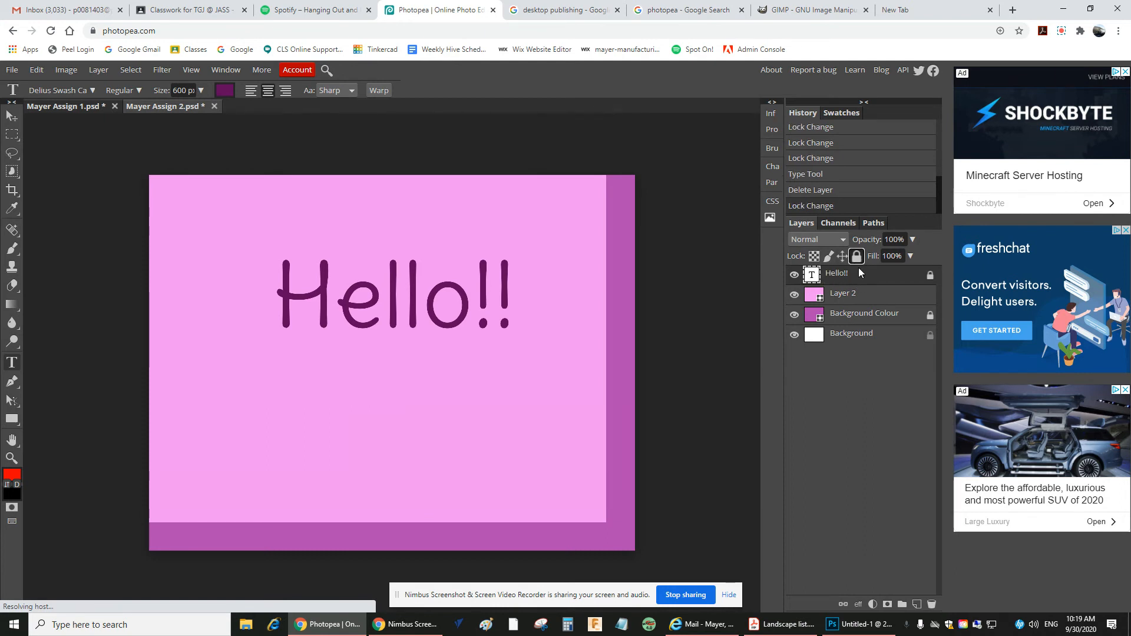
click(417, 318)
click(930, 275)
click(396, 324)
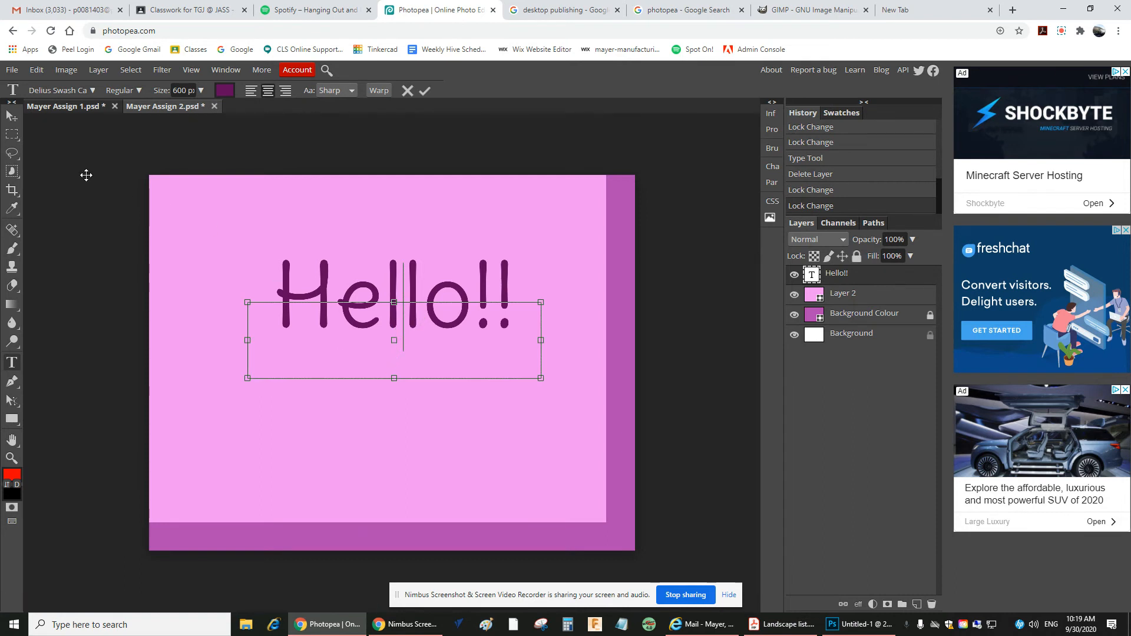
- Use the Move tool to shift the "Hello!!" text down to the canvas's middle, and make Layer 2 active
click(11, 117)
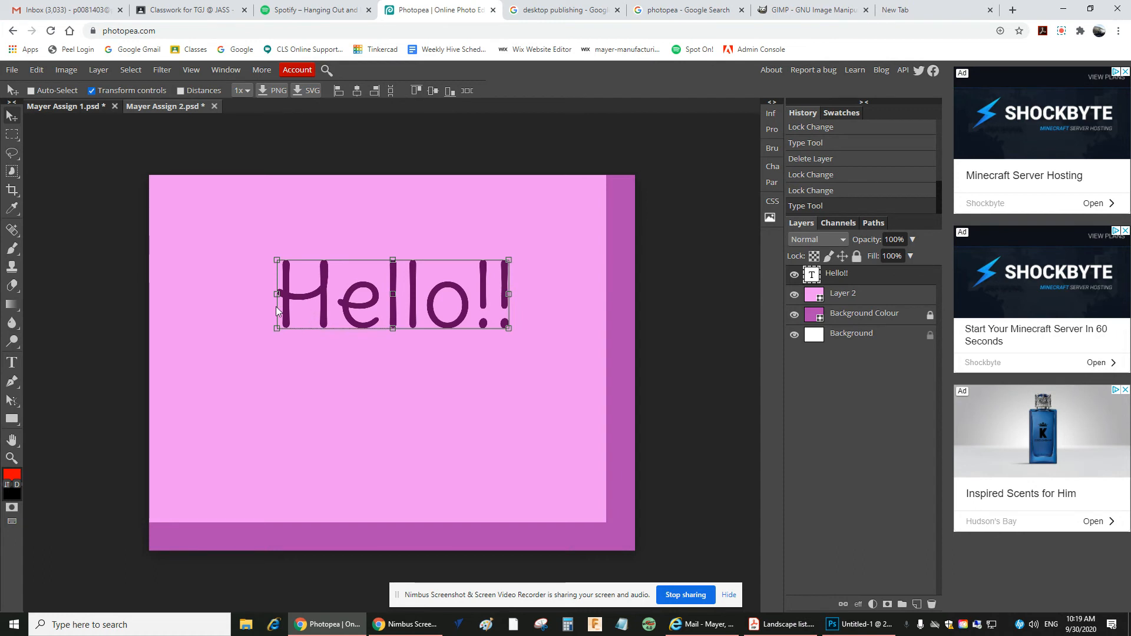
drag(316, 302, 306, 346)
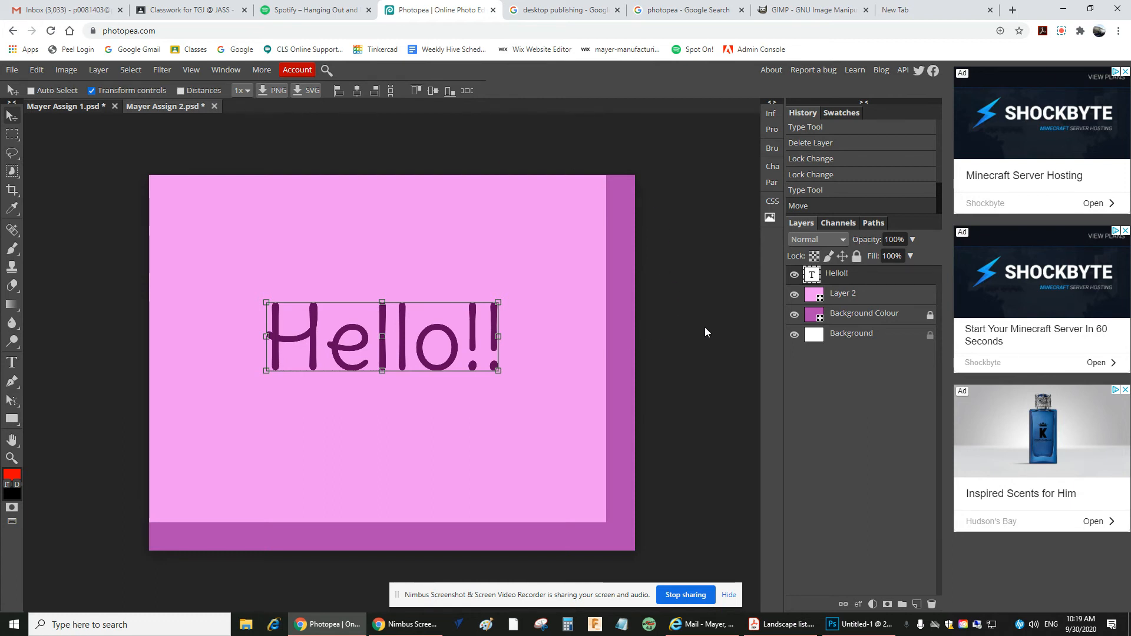
click(868, 295)
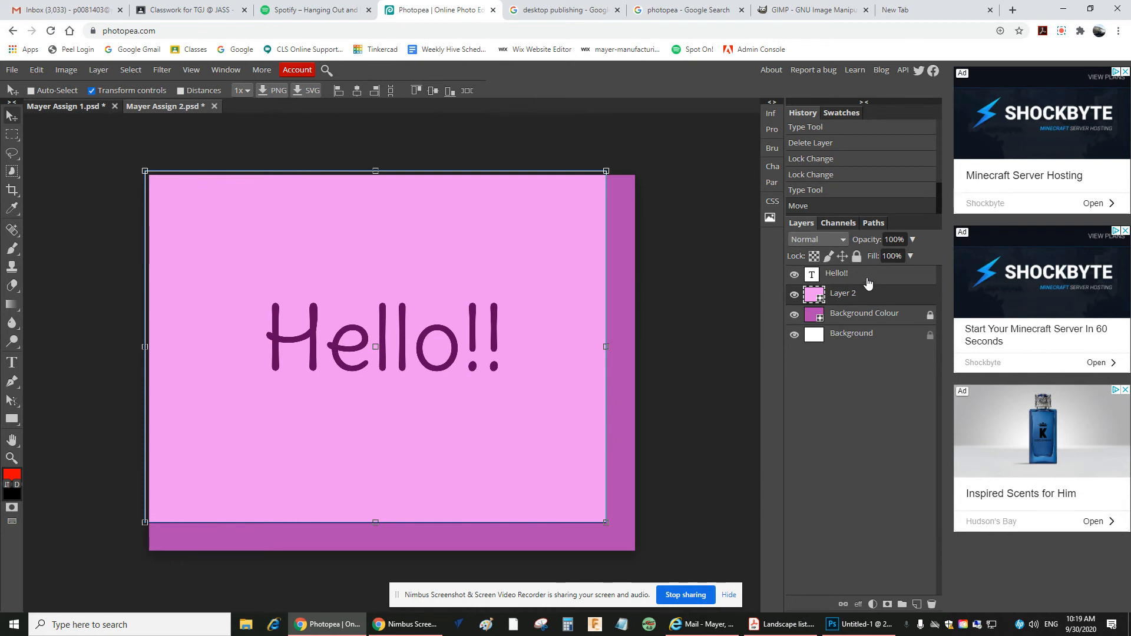
- Make the Hello!! text layer active and nudge the text slightly down and to the right with a free transform
click(866, 282)
key(Right)
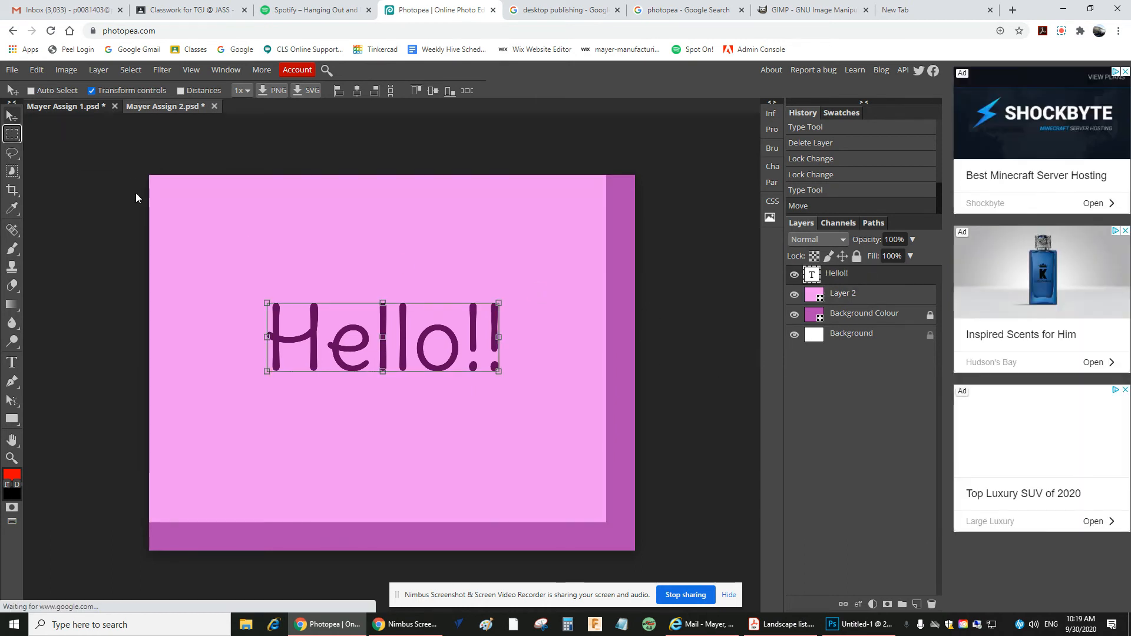
drag(331, 349, 334, 353)
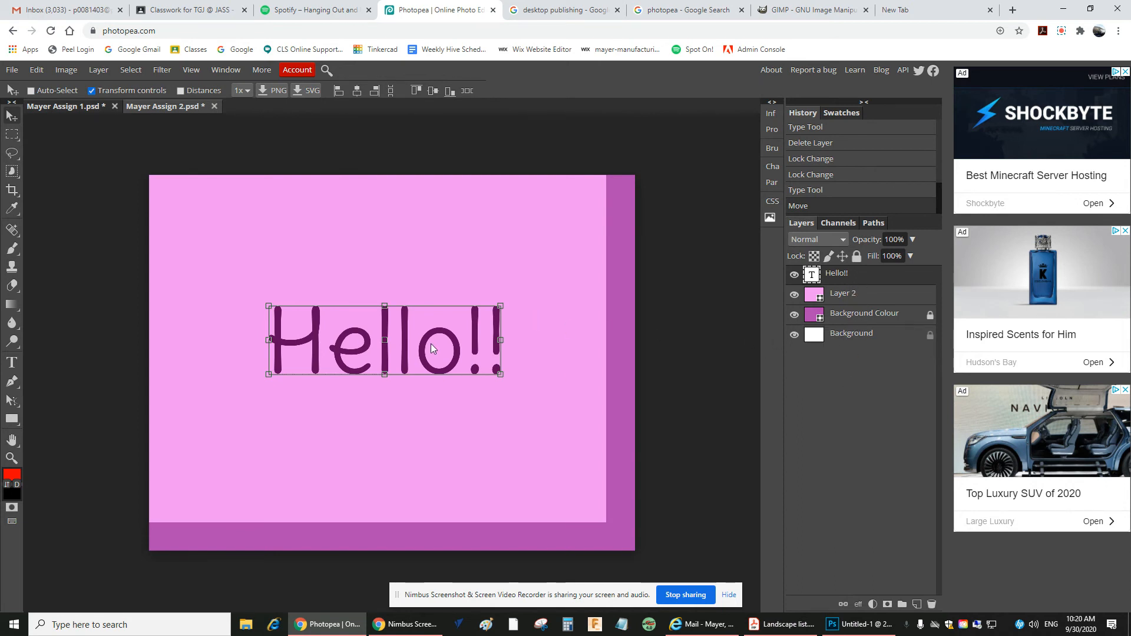
key(ctrl+t)
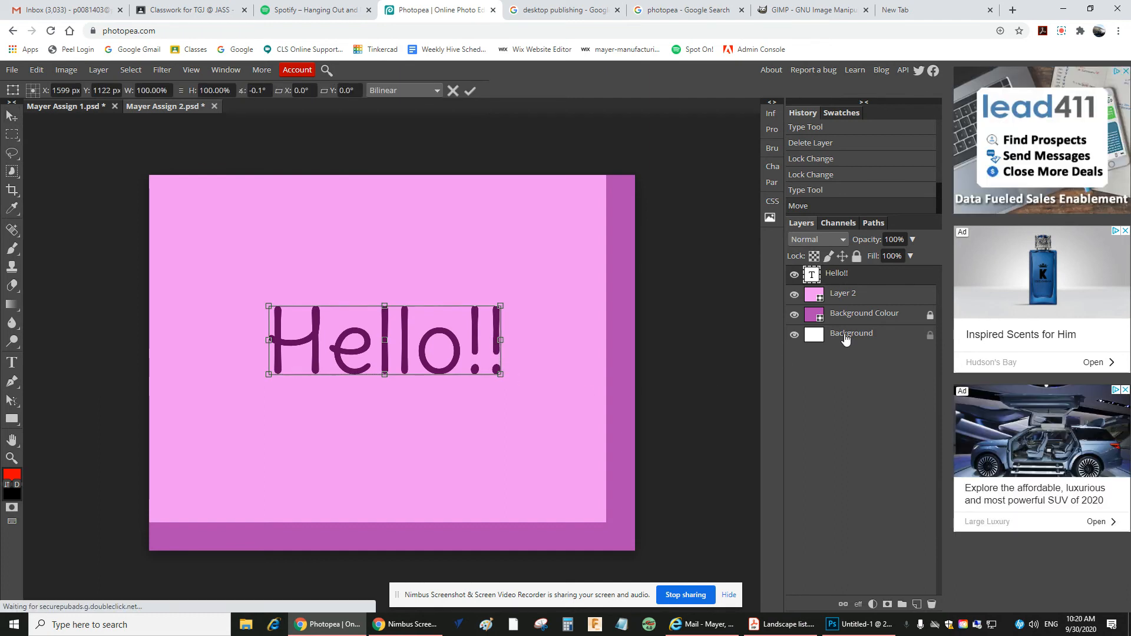
- Make the Background, Background Colour, Layer 2 and Hello!! layers active in turn to compare their outlines on the canvas
click(887, 316)
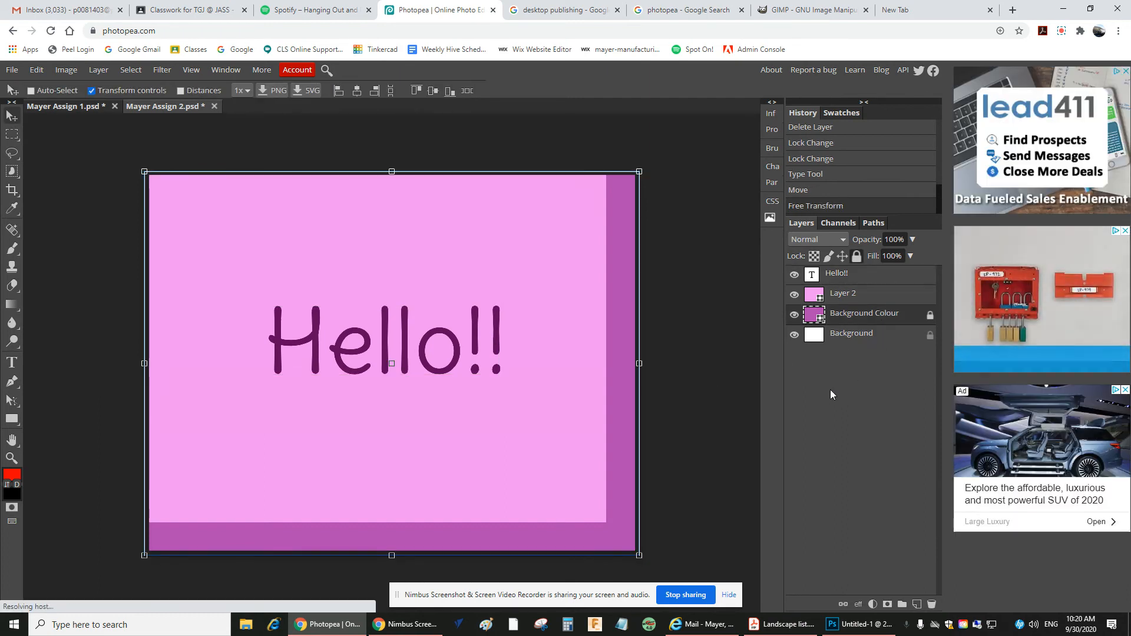
click(711, 365)
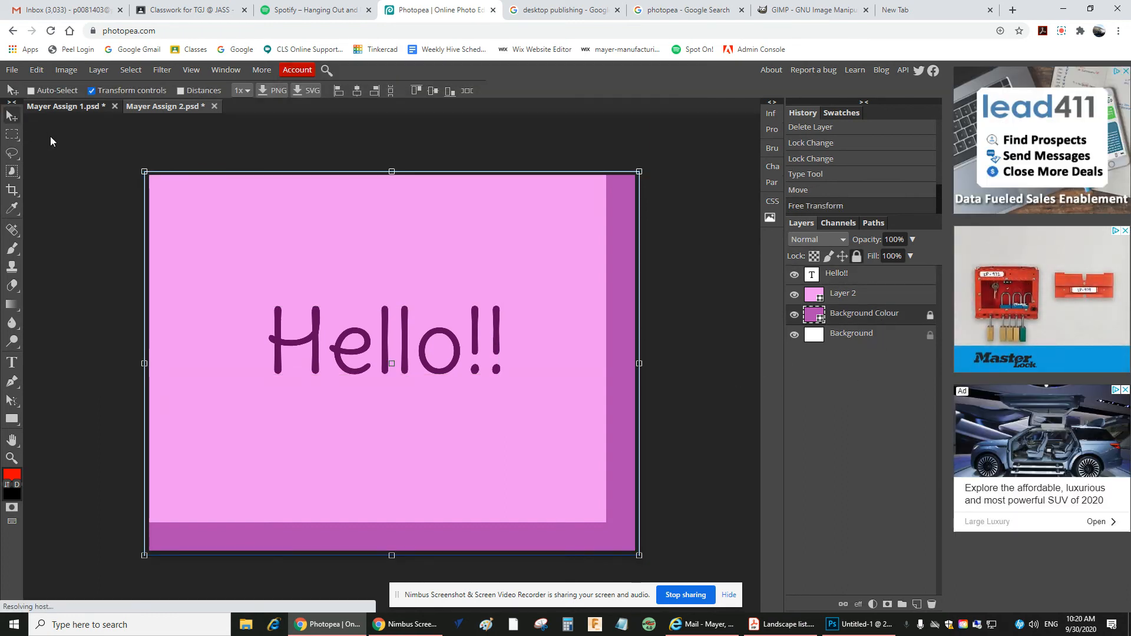
click(855, 335)
click(857, 315)
click(860, 295)
click(865, 276)
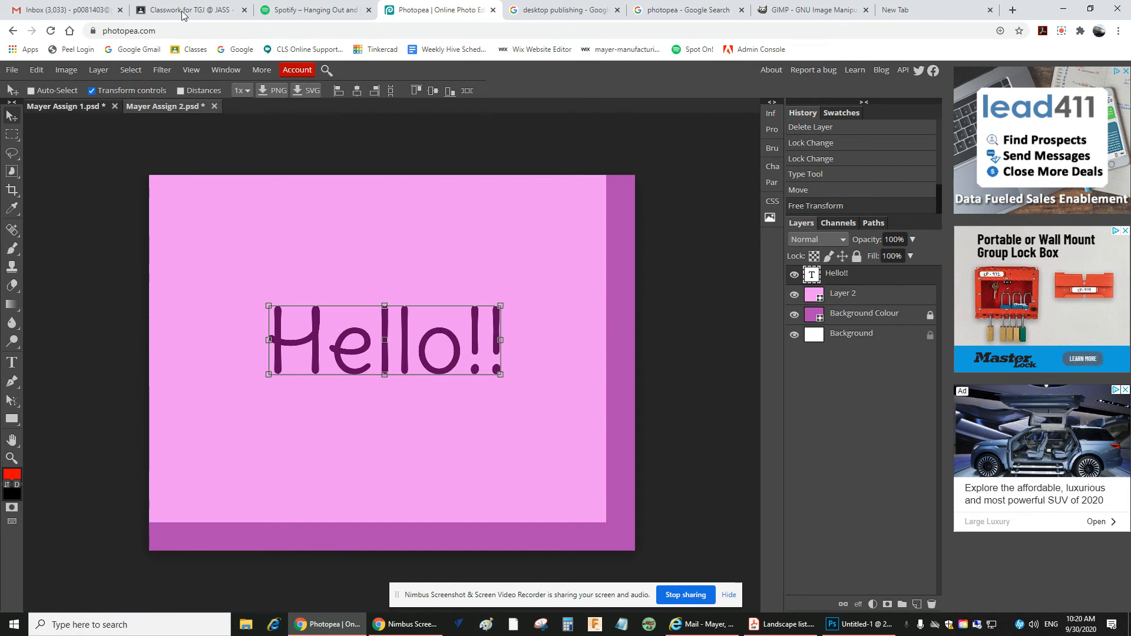
- Compare the Rectangle Select and Move tools on the Hello!! text and Layer 2, ending with the Move tool on Layer 2
click(12, 134)
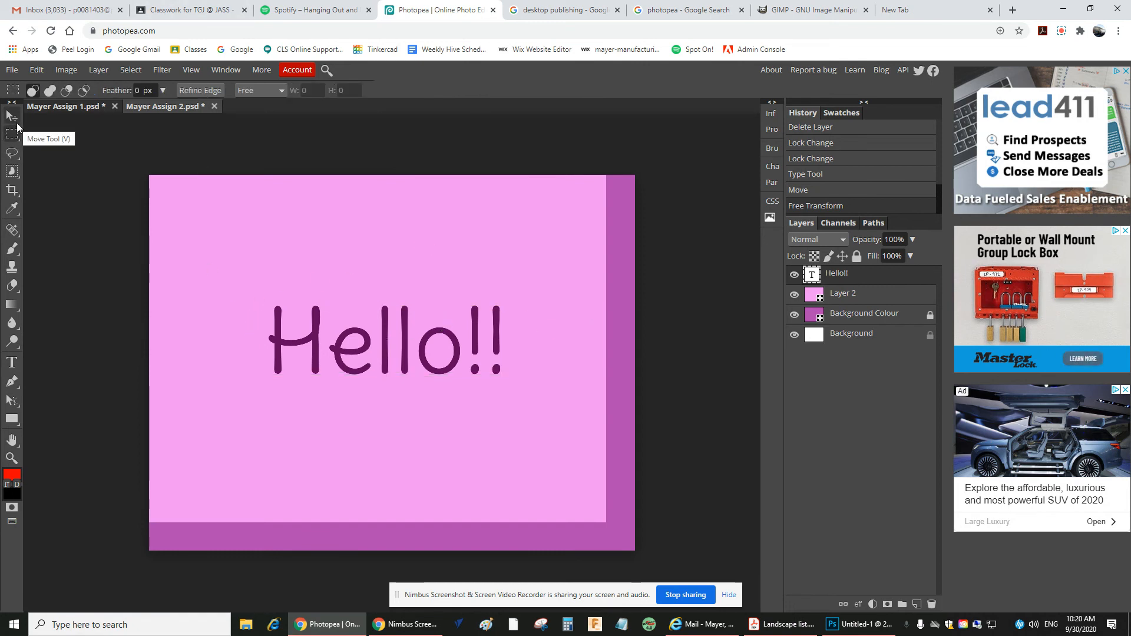
click(14, 120)
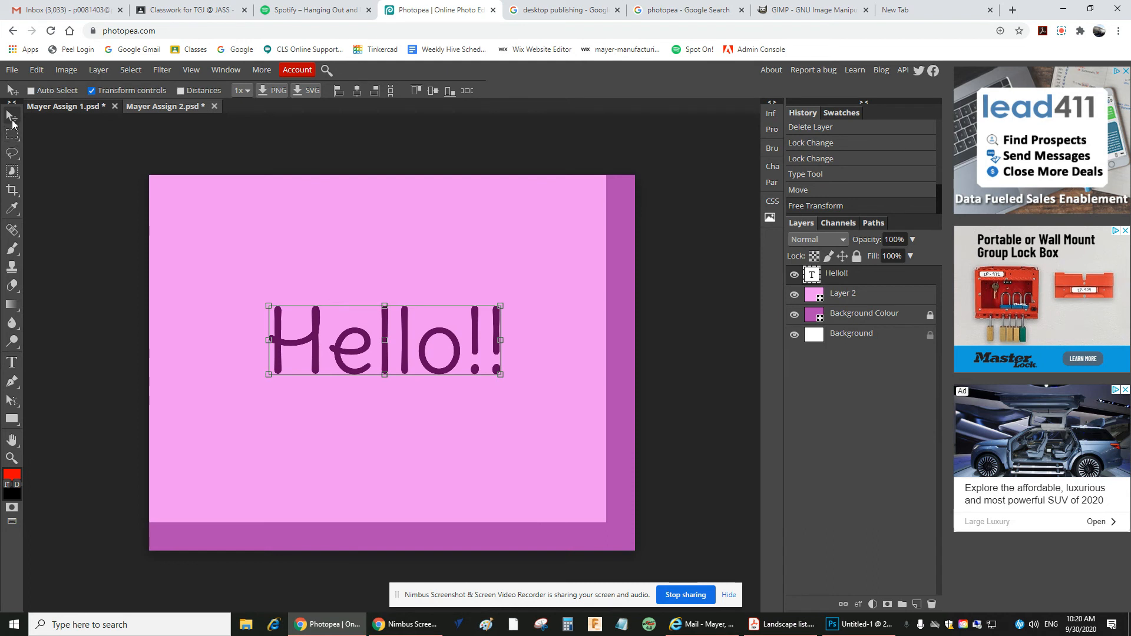
click(13, 136)
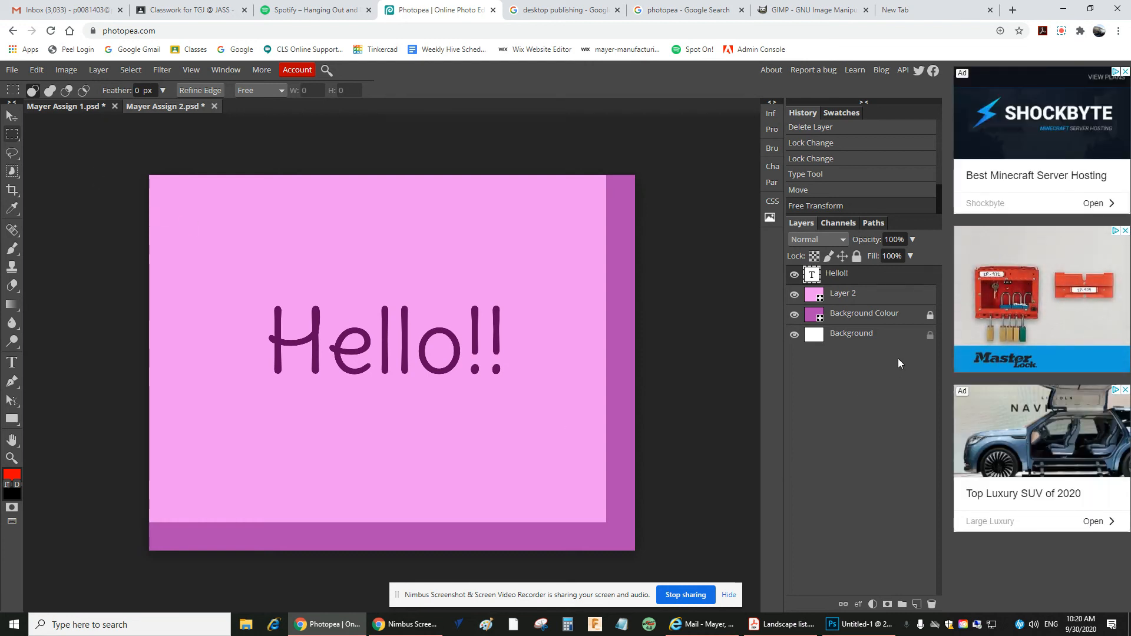
click(887, 294)
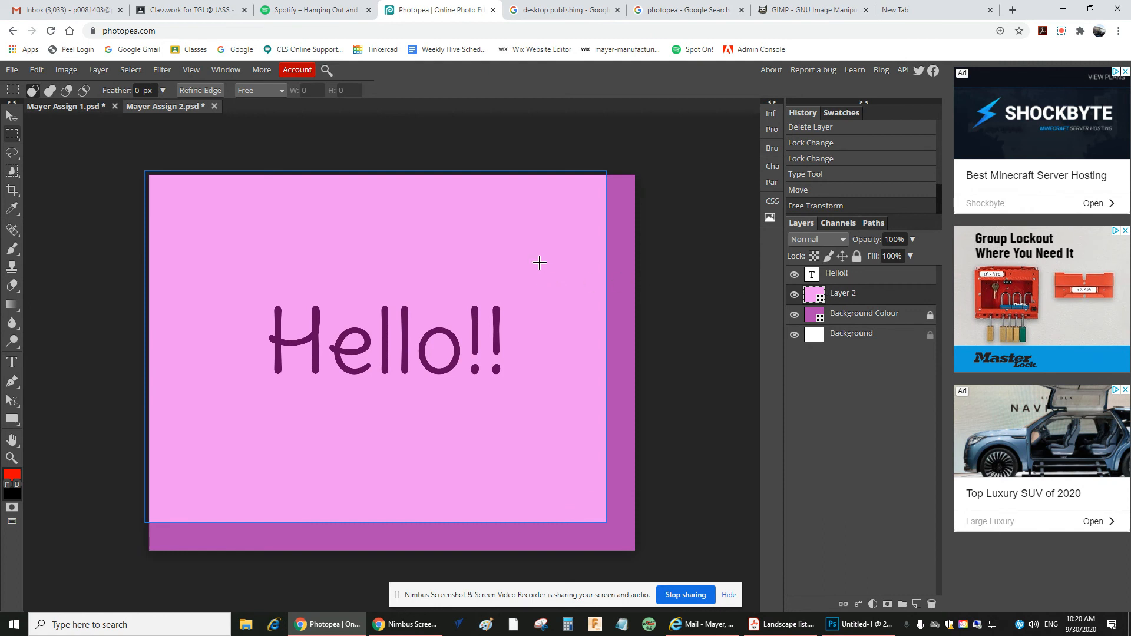
click(569, 290)
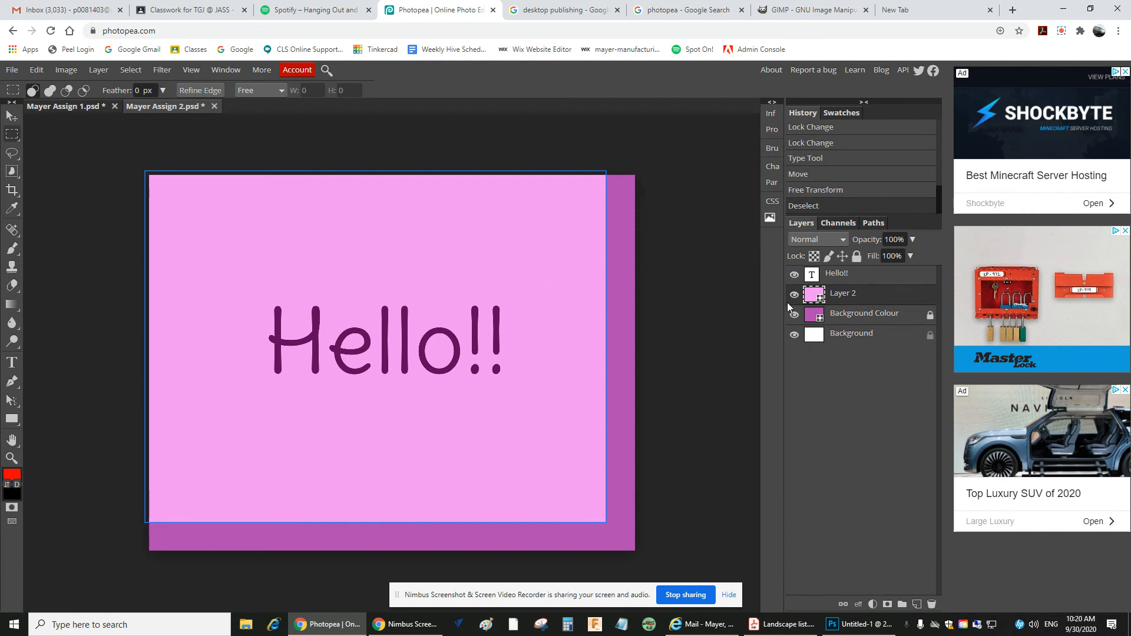
click(11, 115)
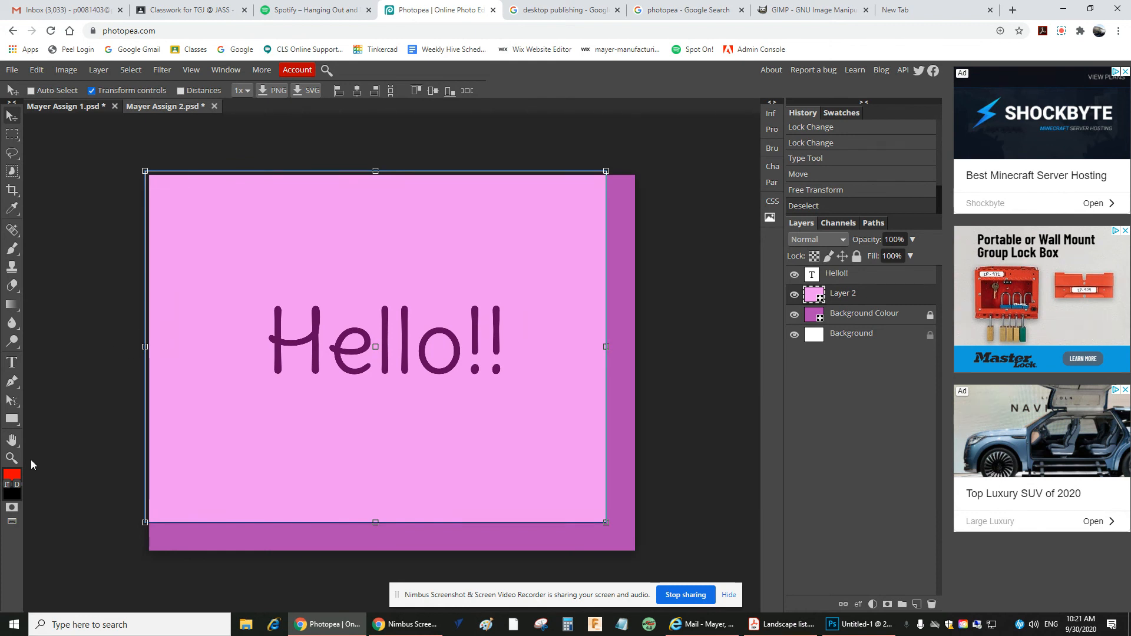
- Use the Rectangle tool's fill setting to recolour the Layer 2 rectangle blue
click(12, 419)
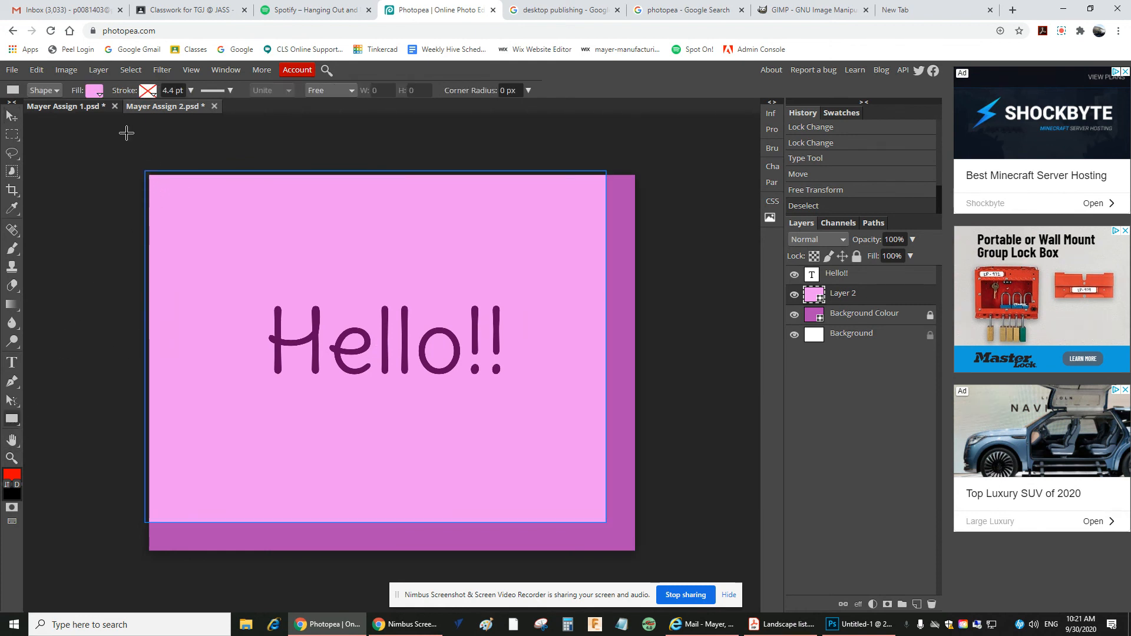
click(99, 95)
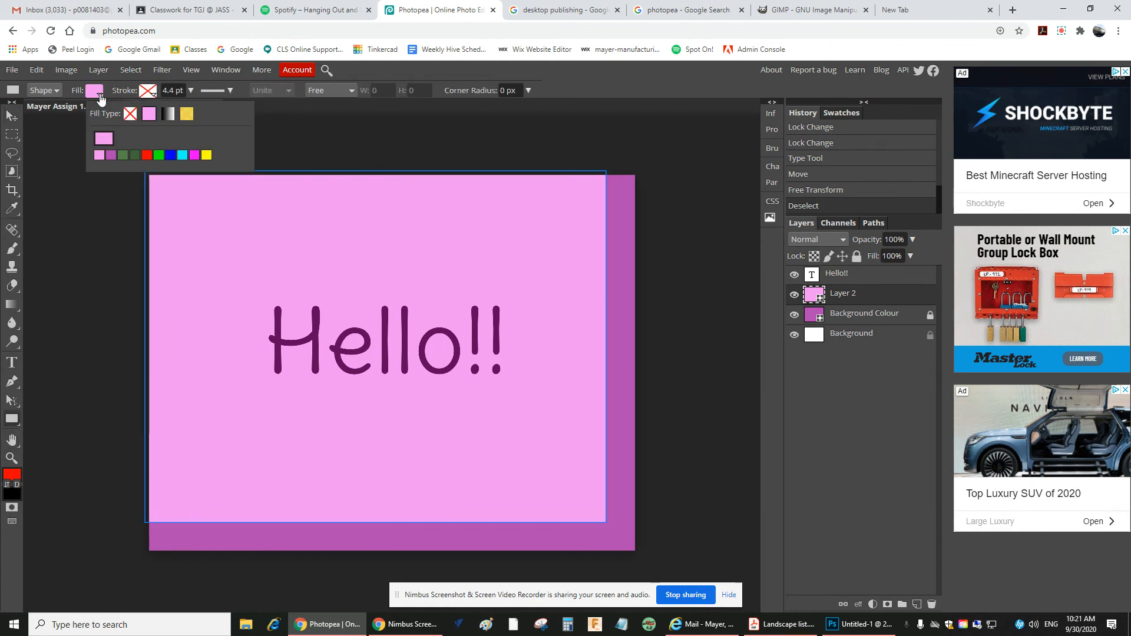
click(170, 157)
- Create a 100 by 100 blue rectangle outside the canvas, dismiss the second new-rectangle dialog and delete the Shape 1 layer
click(718, 281)
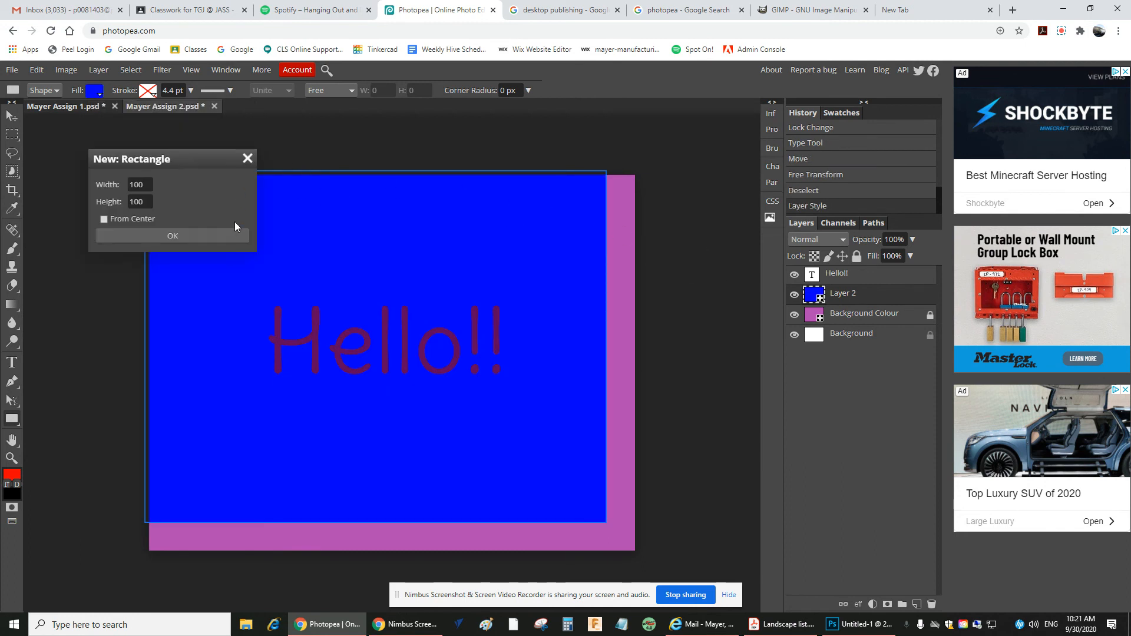
click(200, 235)
click(702, 378)
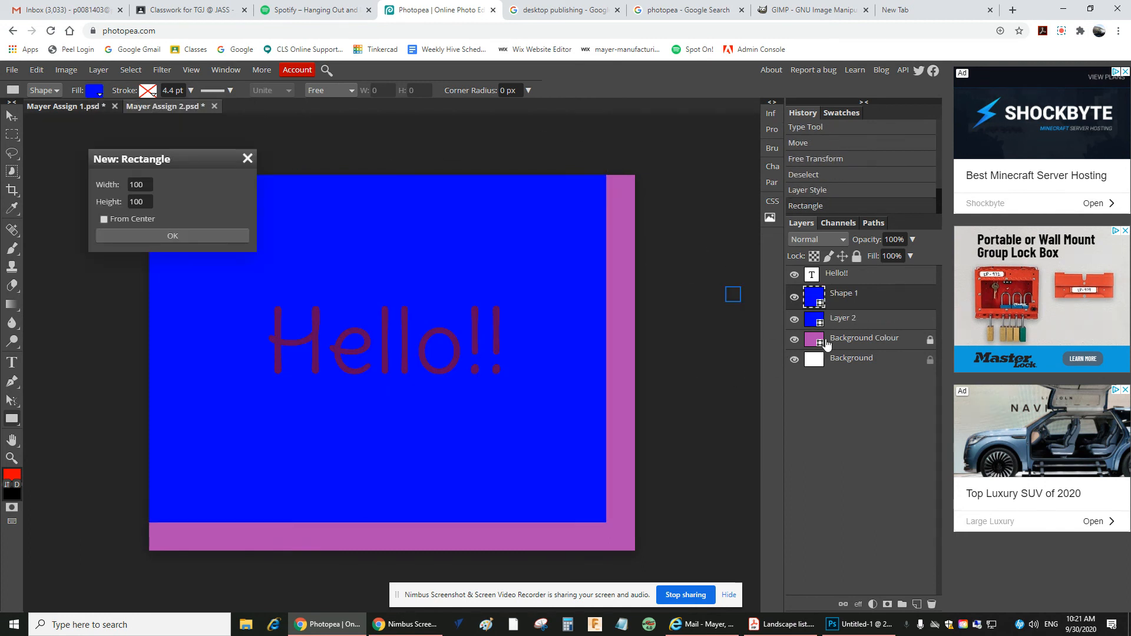
click(248, 159)
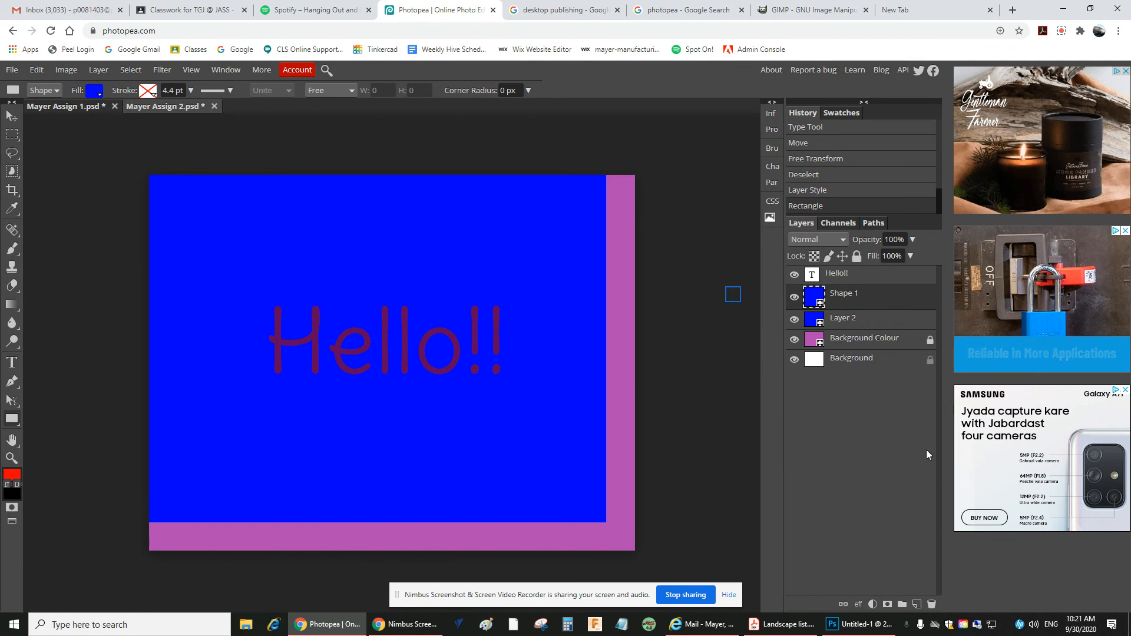
click(931, 603)
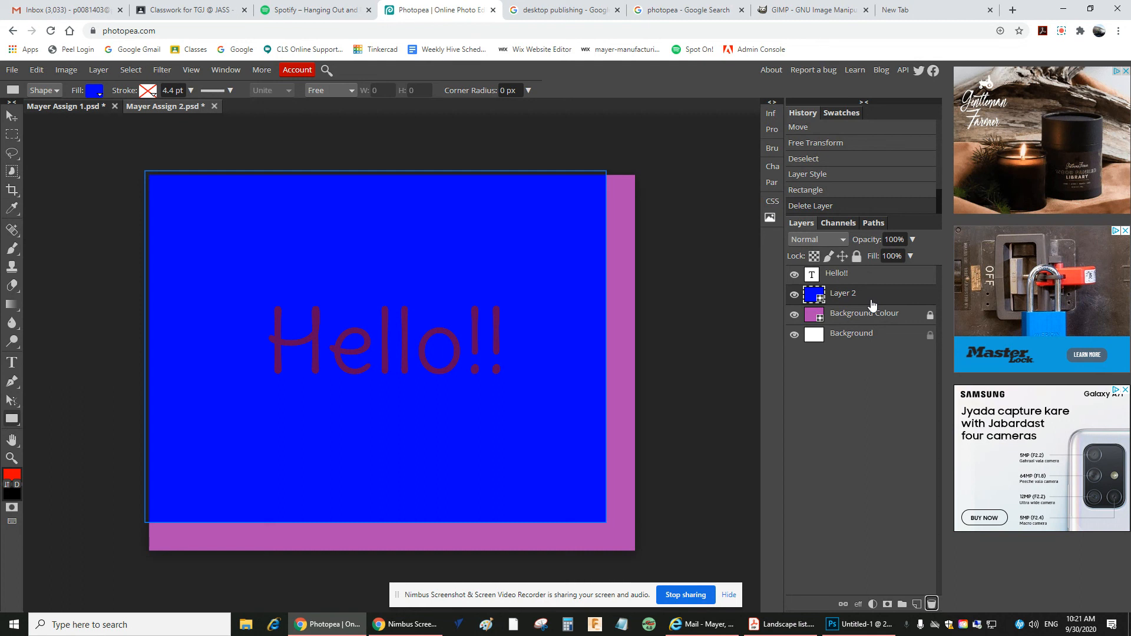
- Undo the layer deletion, the added rectangle and the blue fill on Layer 2
key(ctrl+z)
key(ctrl+z)
key(ctrl+z)
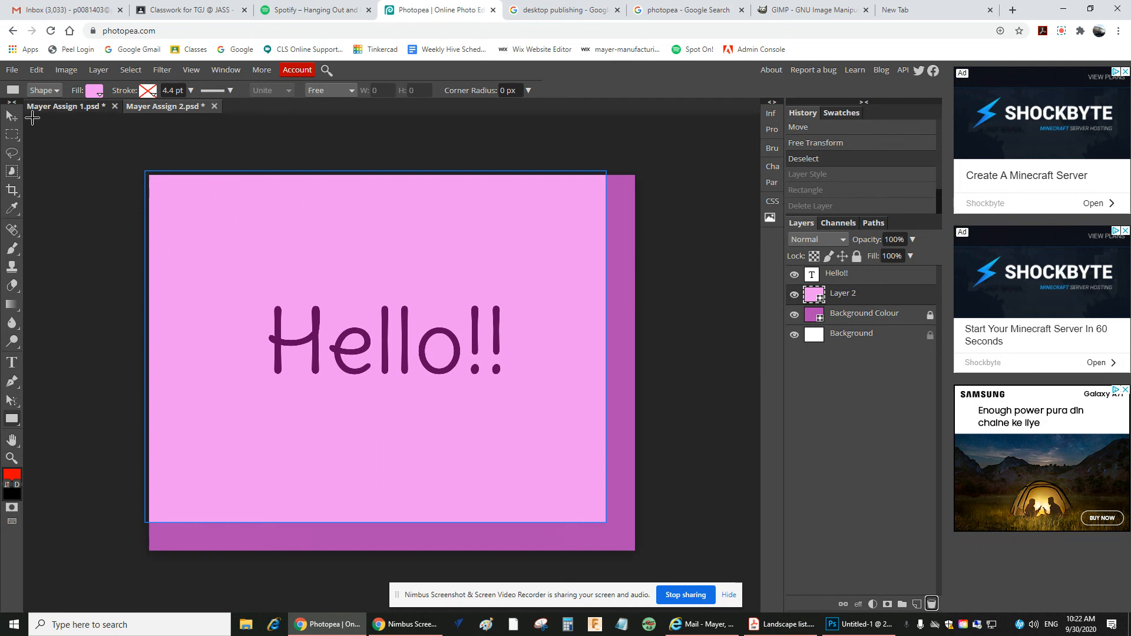
- Save the Mayer Assign 2 document as a PSD file
click(14, 72)
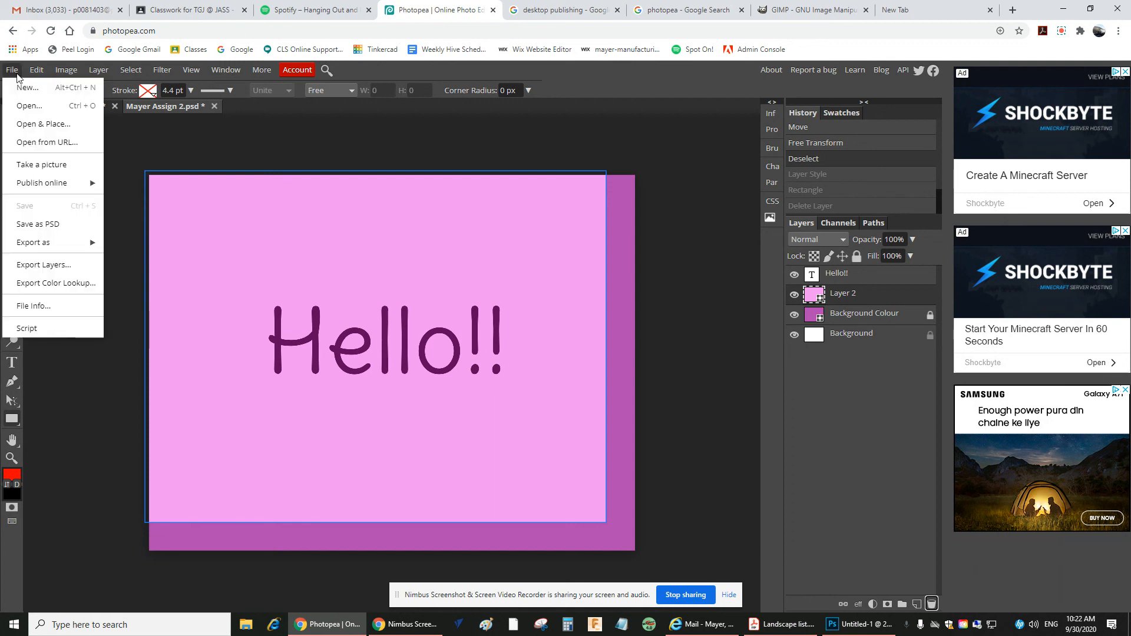
click(51, 225)
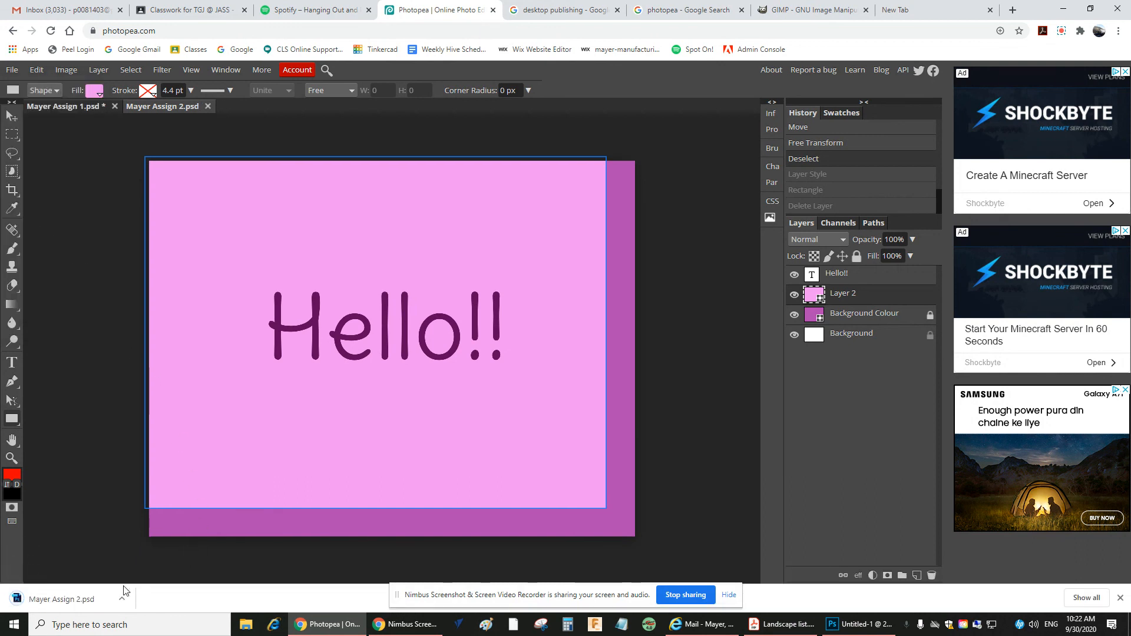